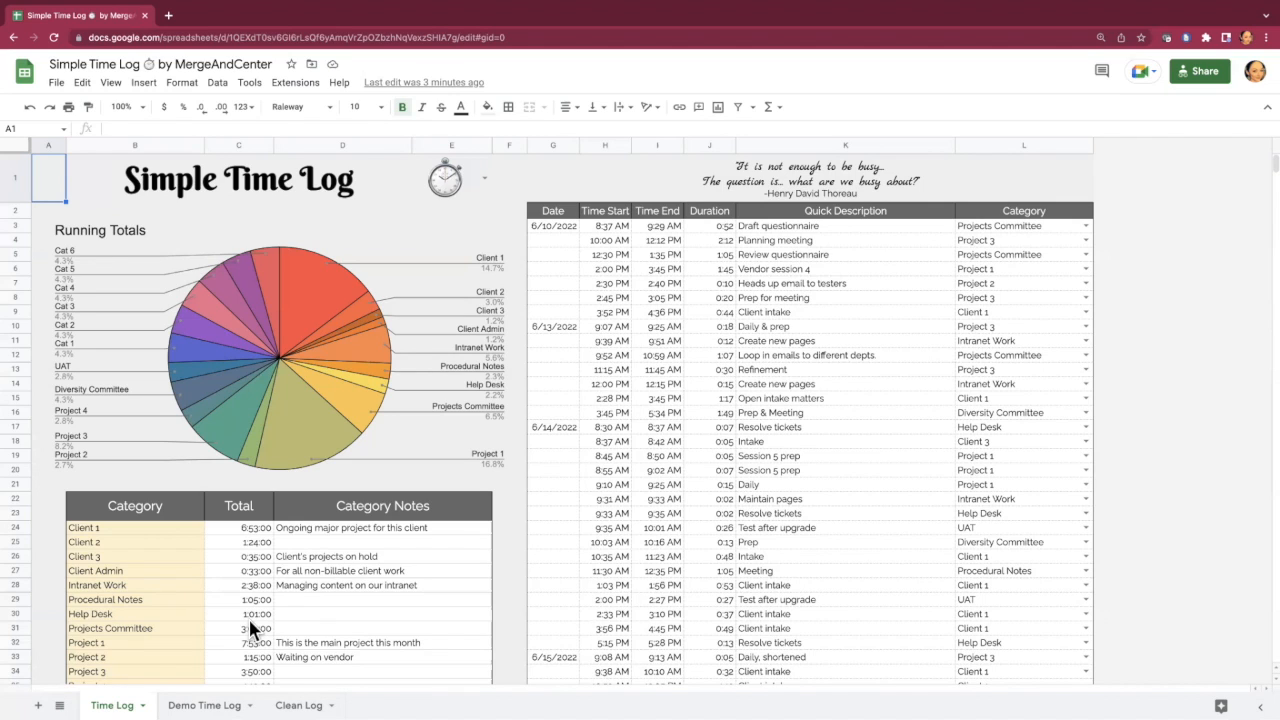
- Compare the blank Clean Log sheet with the filled Time Log sheet and view the sheet options for Clean Log
{"action": "left_click", "coordinate": [295, 703]}
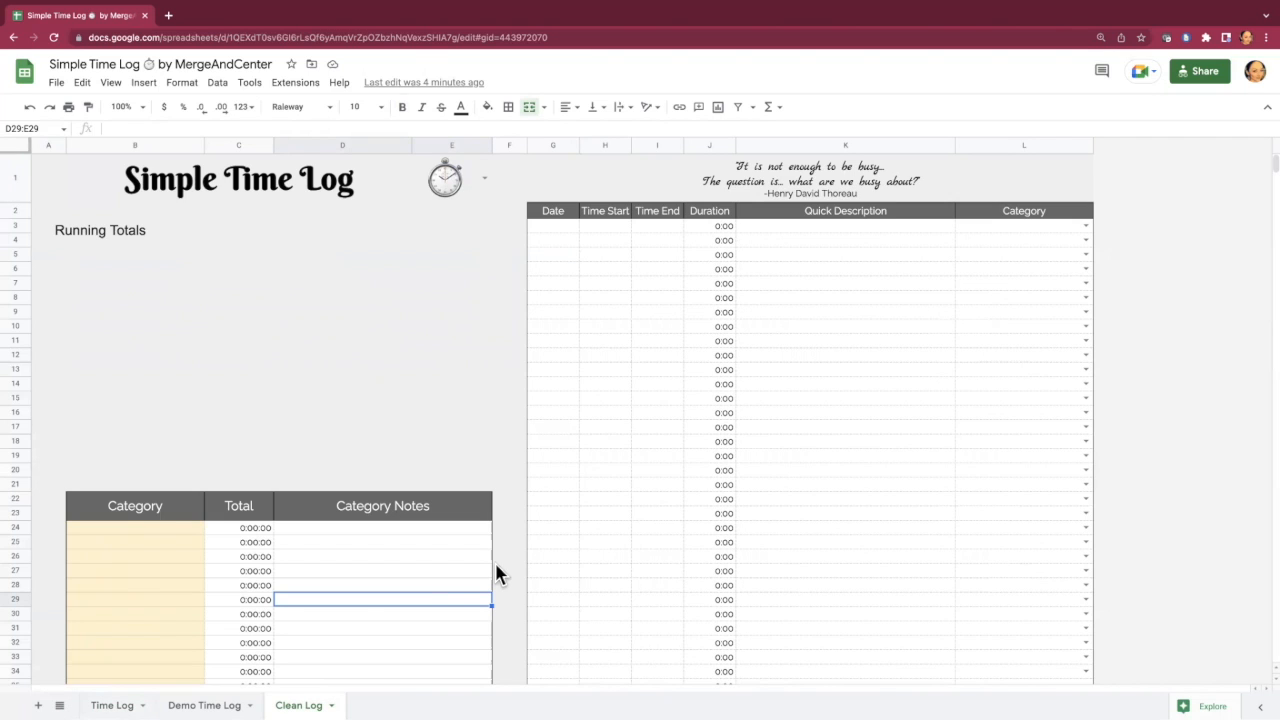
{"action": "left_click", "coordinate": [112, 705]}
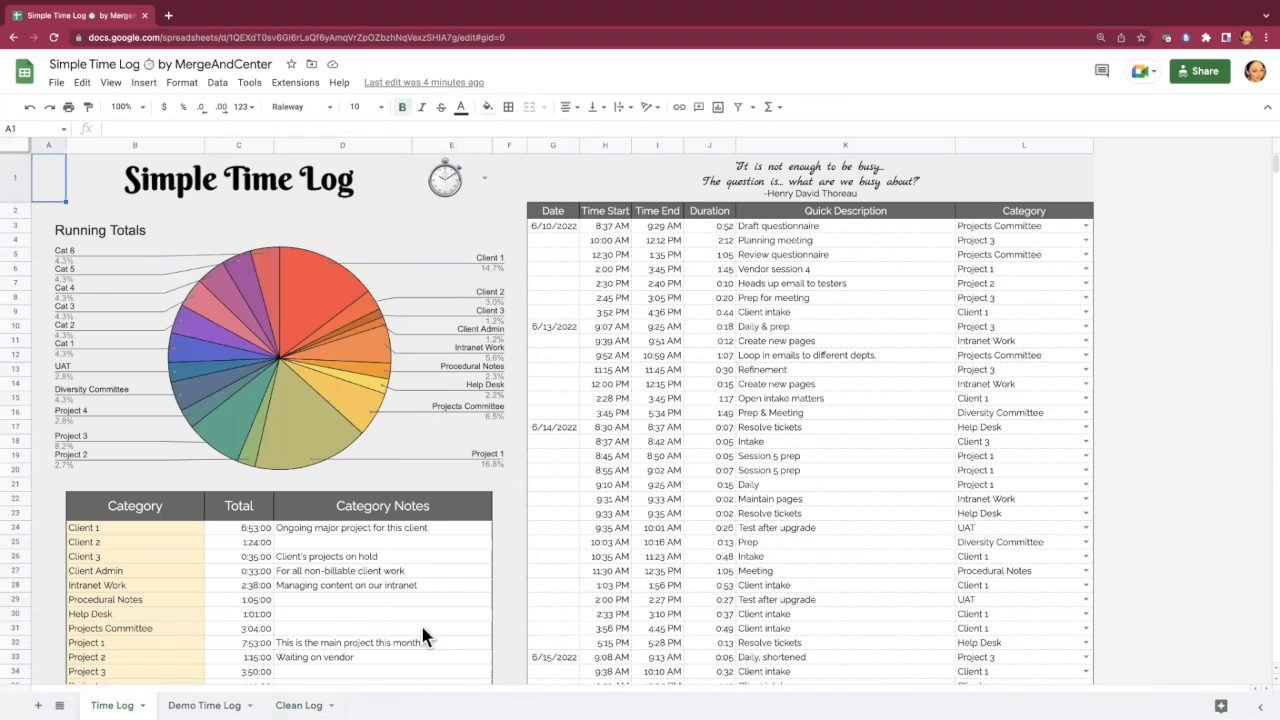
{"action": "left_click", "coordinate": [299, 704]}
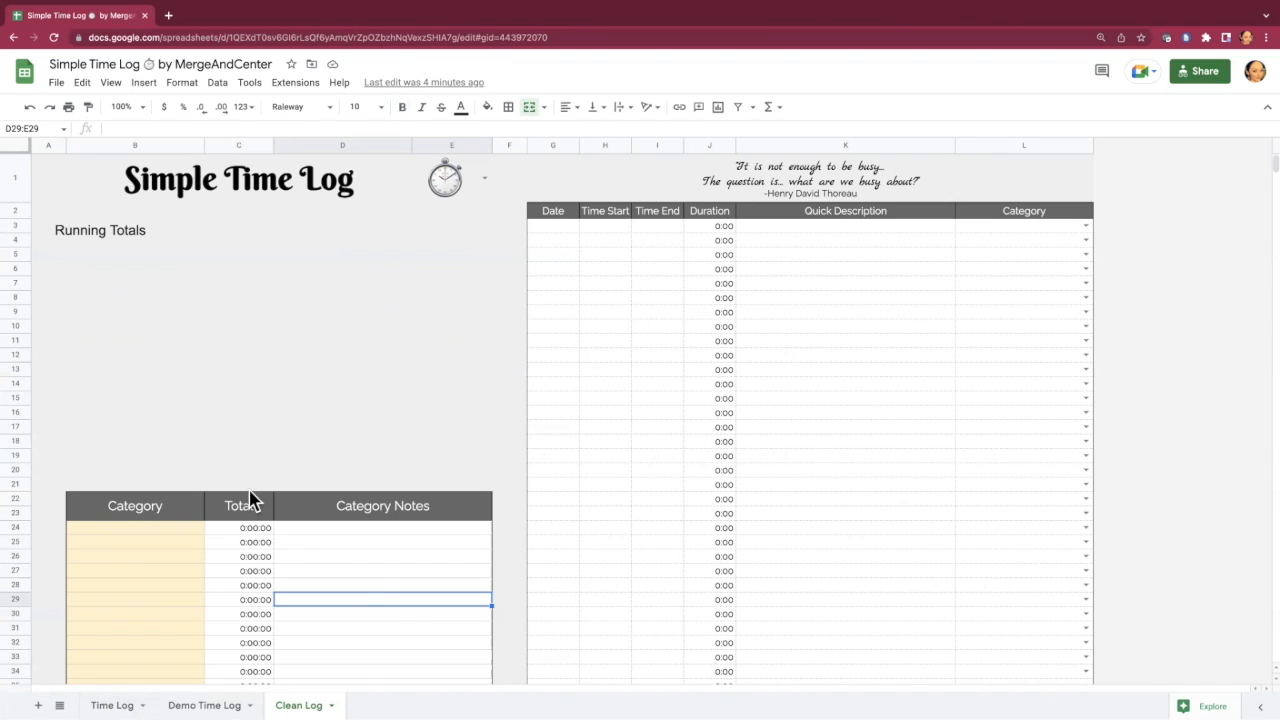
{"action": "right_click", "coordinate": [300, 703]}
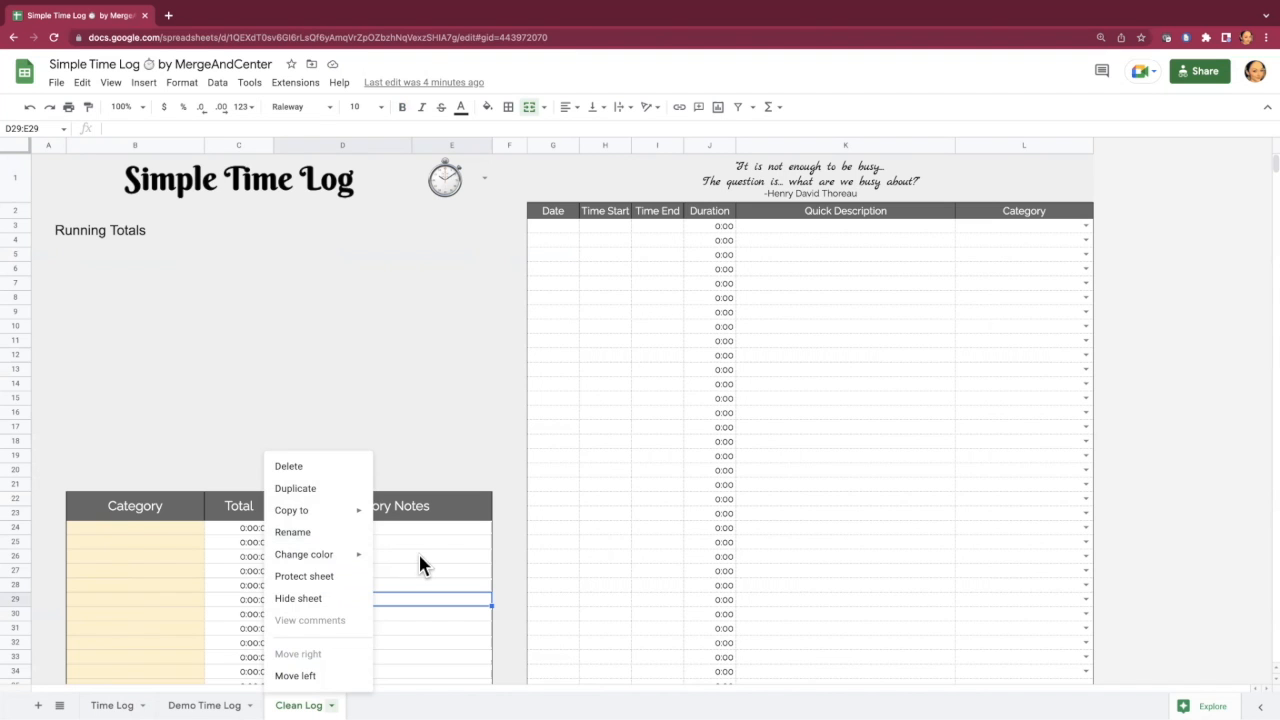
{"action": "left_click", "coordinate": [419, 554]}
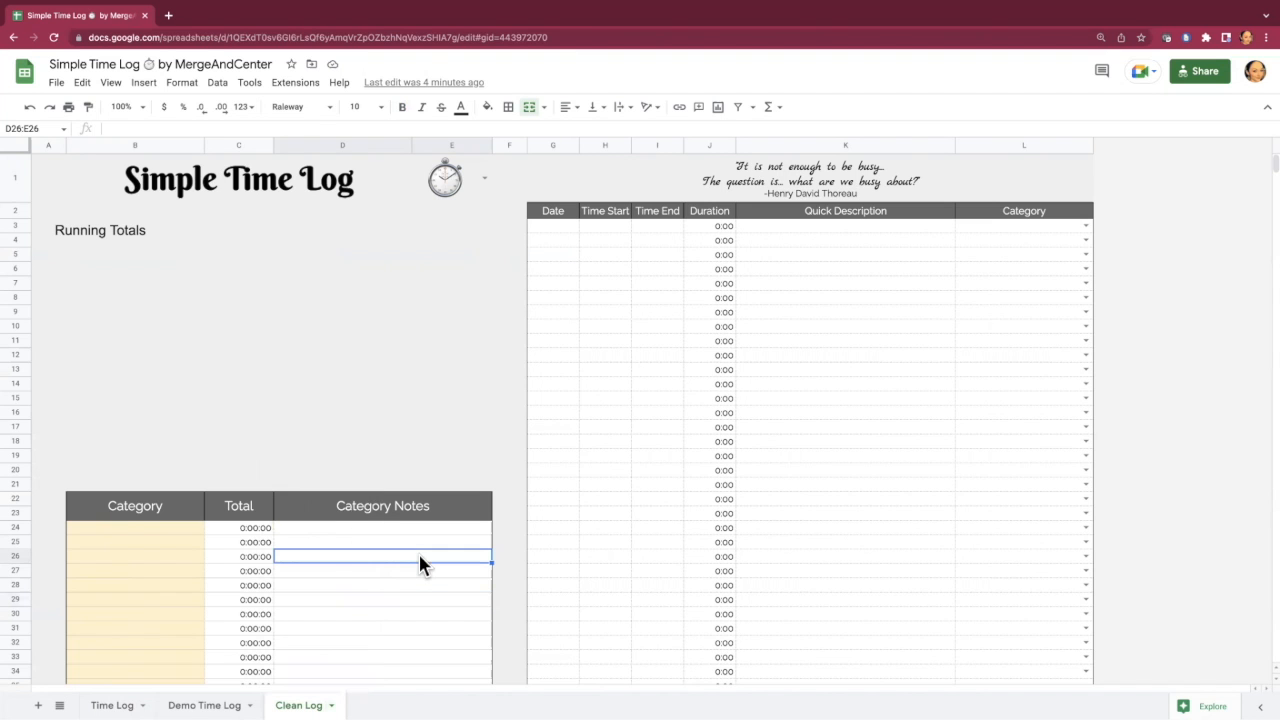
- Change the header emoji in E1 of the Demo Time Log sheet to the nerd face with glasses
{"action": "left_click", "coordinate": [196, 703]}
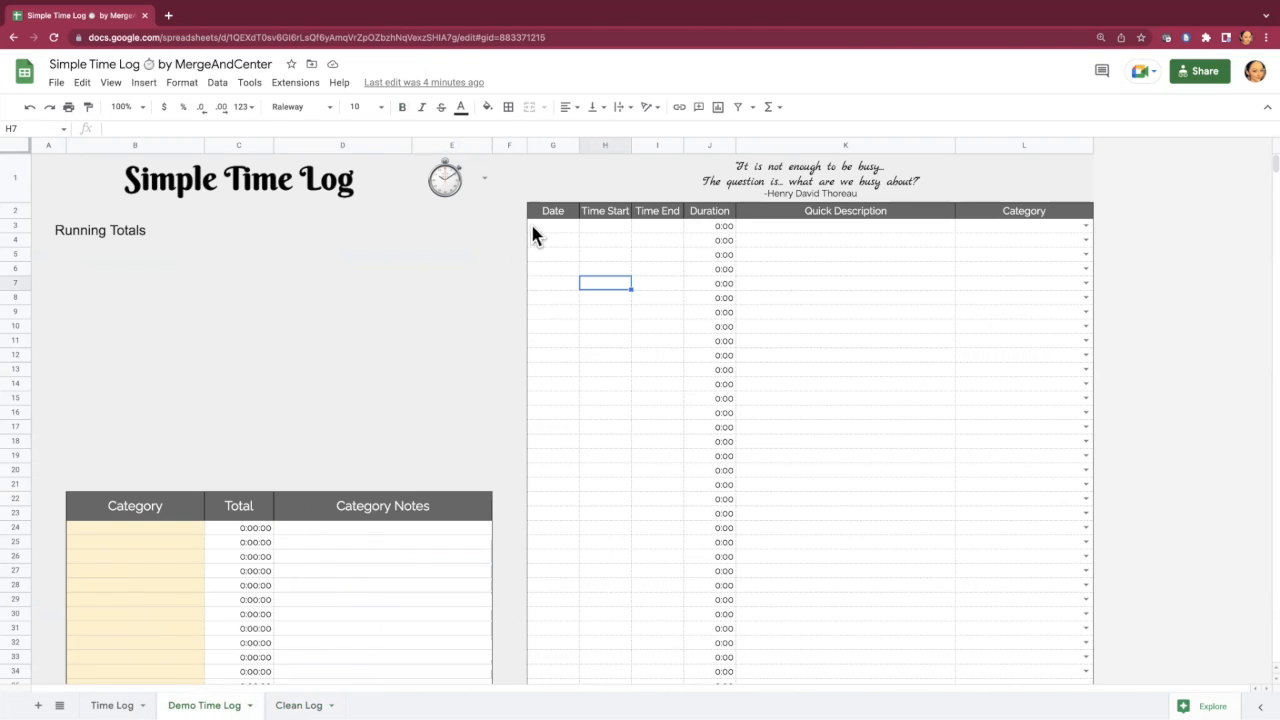
{"action": "left_click", "coordinate": [484, 181]}
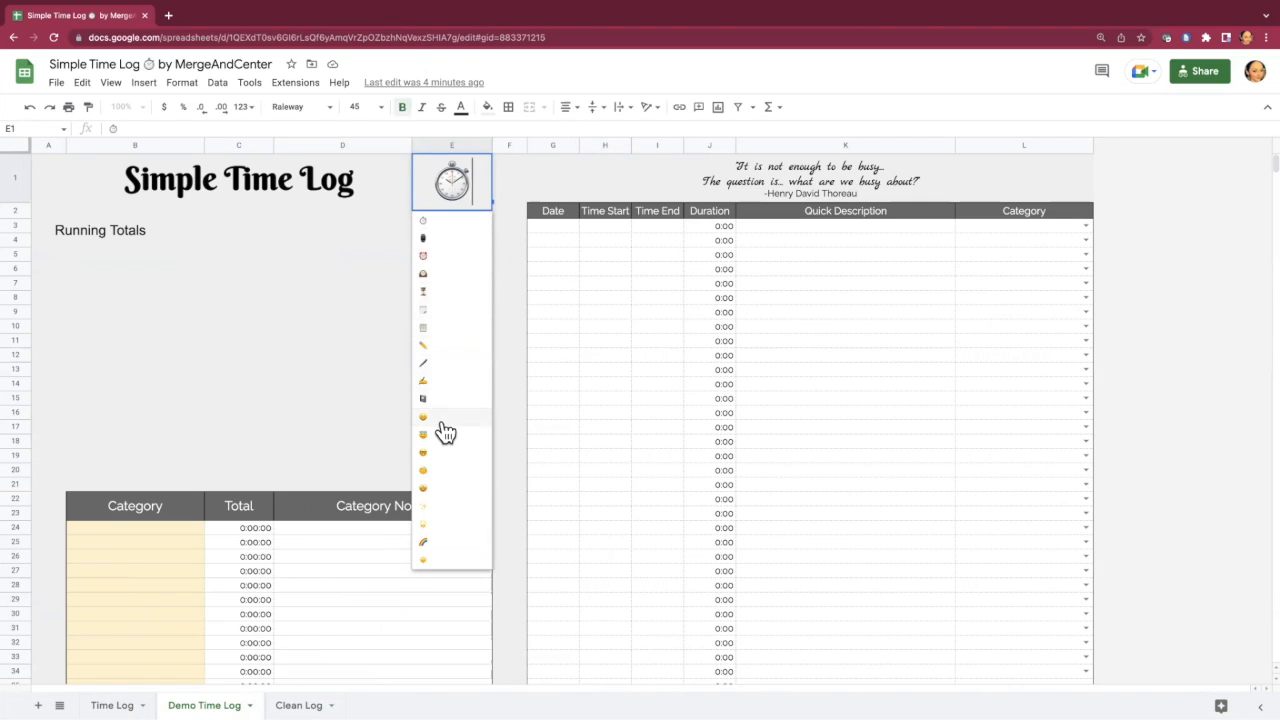
{"action": "left_click", "coordinate": [440, 460]}
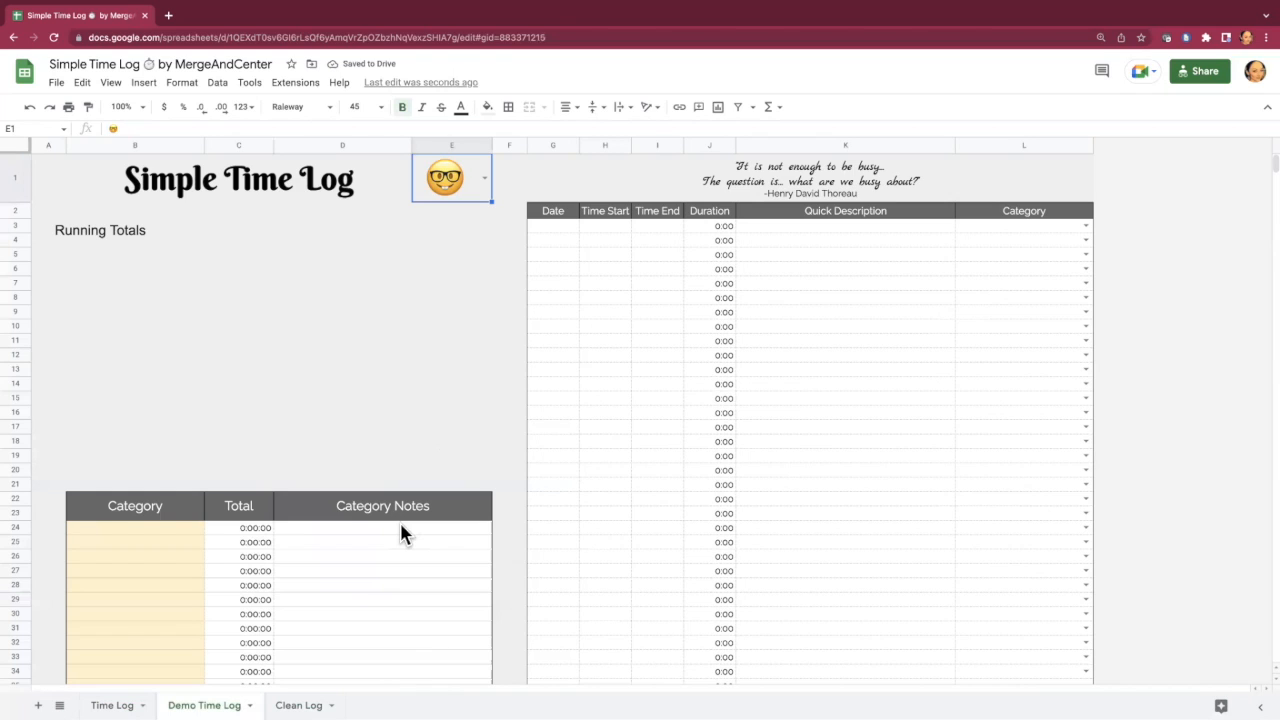
- List Day Job, Side Hustle, Family Time, Errands/Appointments, Housework and Self Care as categories from B24 down, and check the first log row's category choices
{"action": "left_click", "coordinate": [160, 532]}
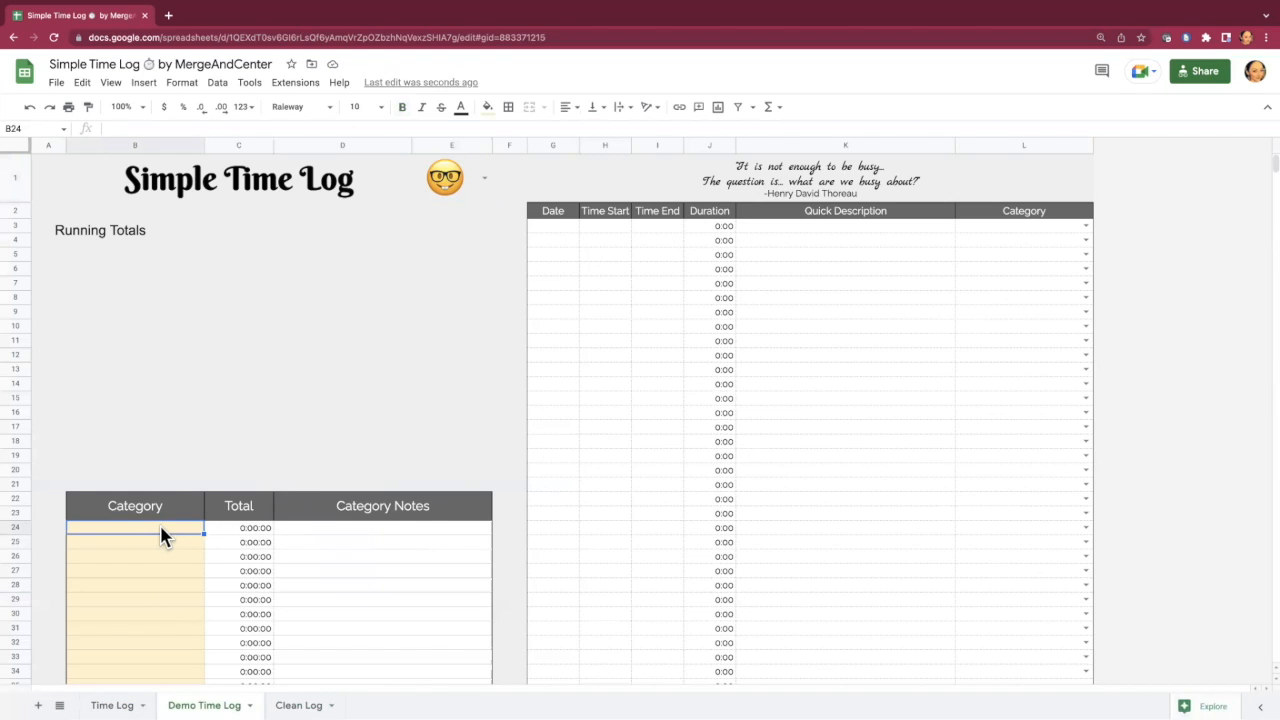
{"action": "scroll", "coordinate": [161, 527], "scroll_direction": "down", "scroll_amount": 3}
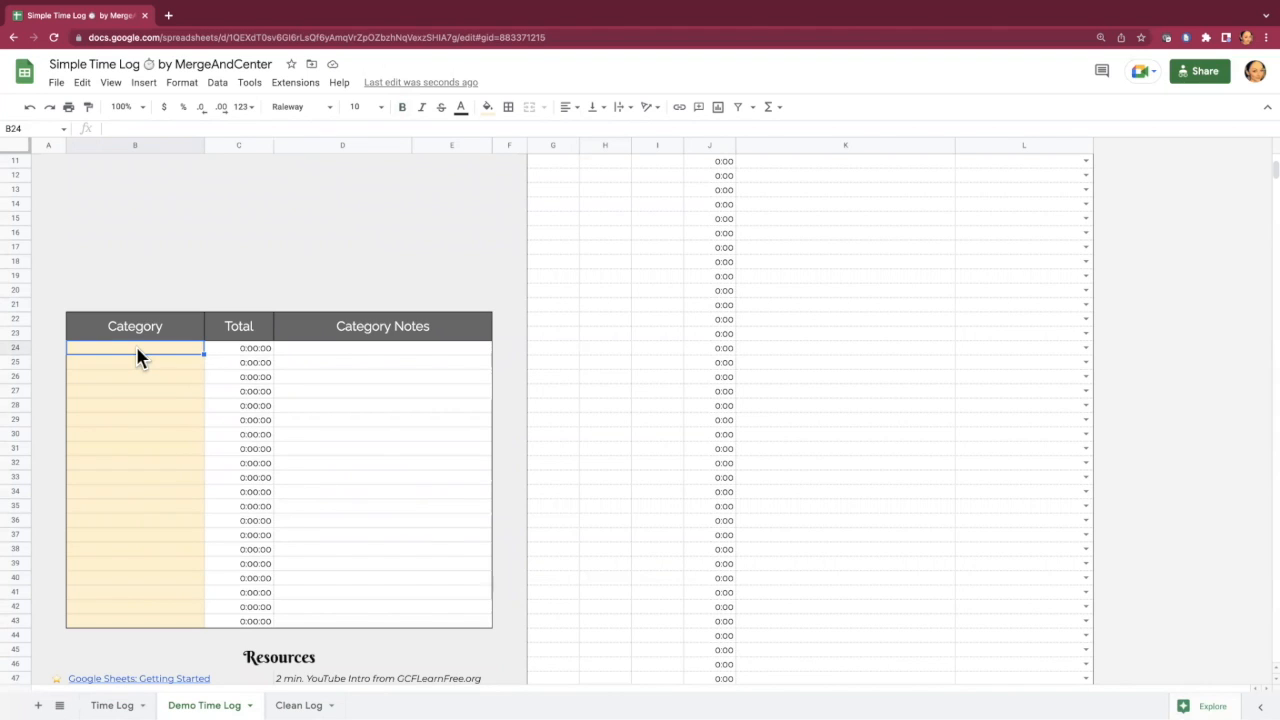
{"action": "type", "text": "Day Job Side Hustle Family Time Errands/Appointments Housework Self Care"}
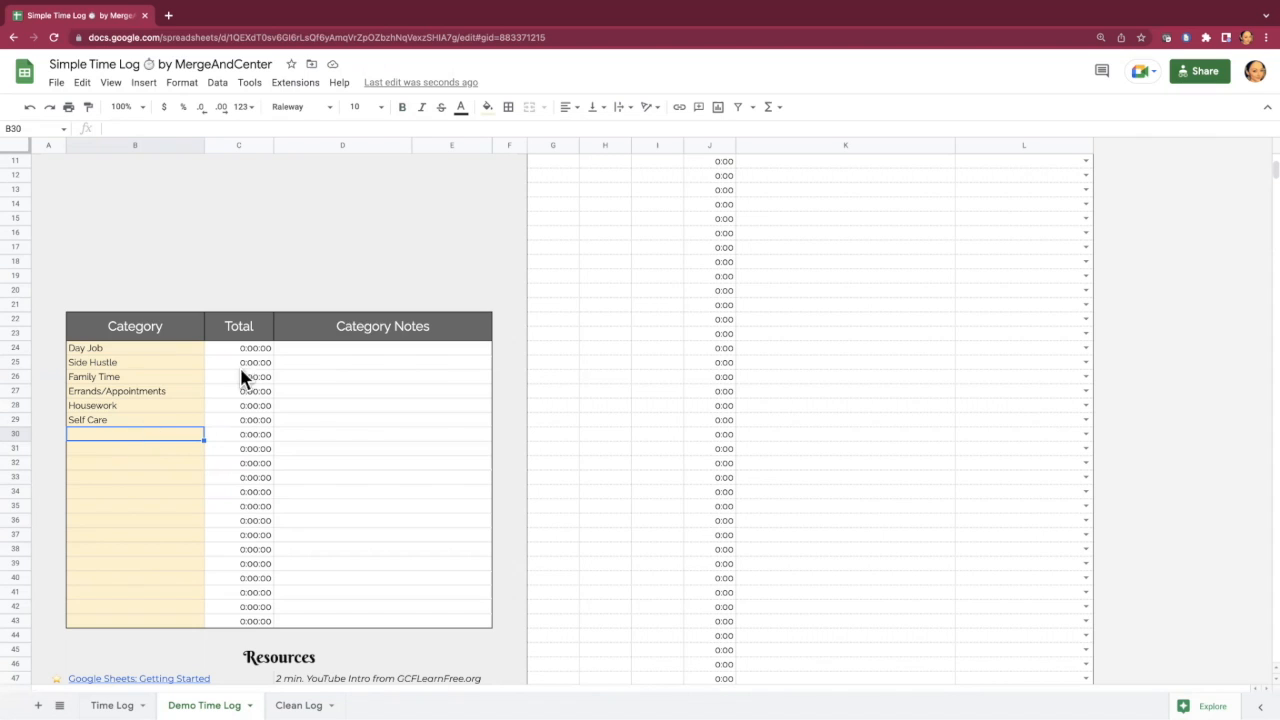
{"action": "scroll", "coordinate": [507, 291], "scroll_direction": "up", "scroll_amount": 5}
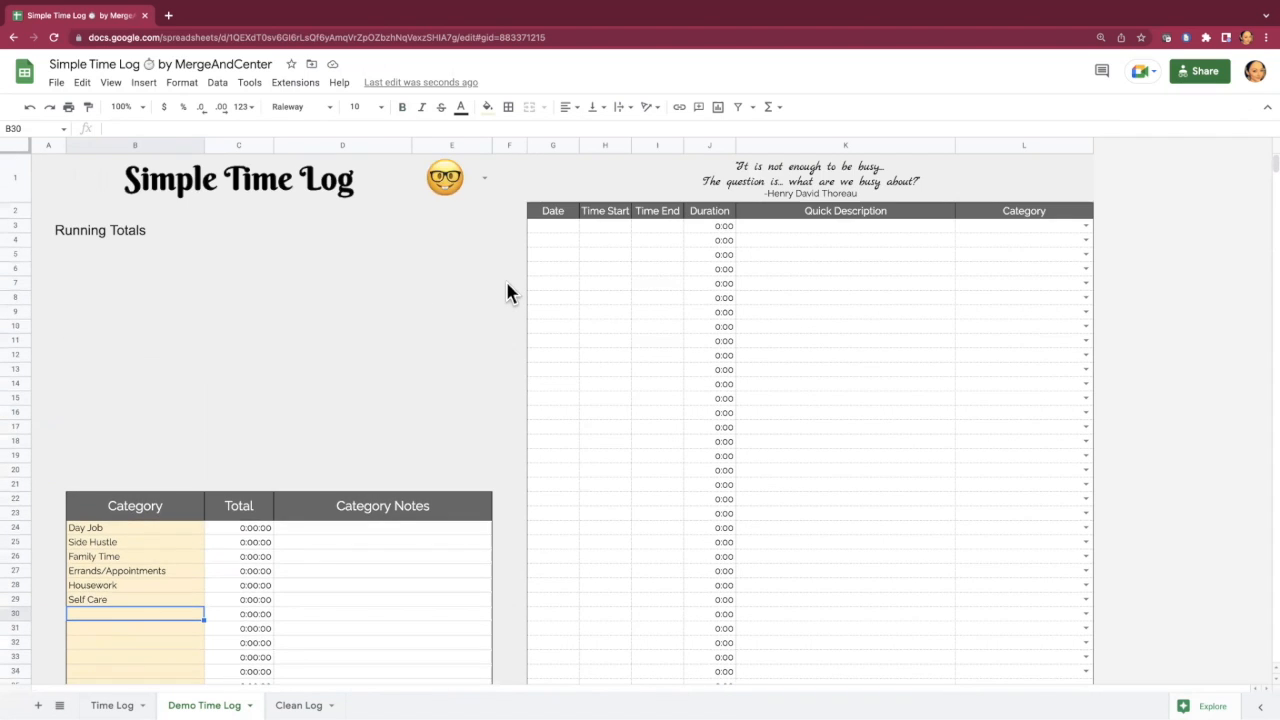
{"action": "left_click", "coordinate": [1088, 226]}
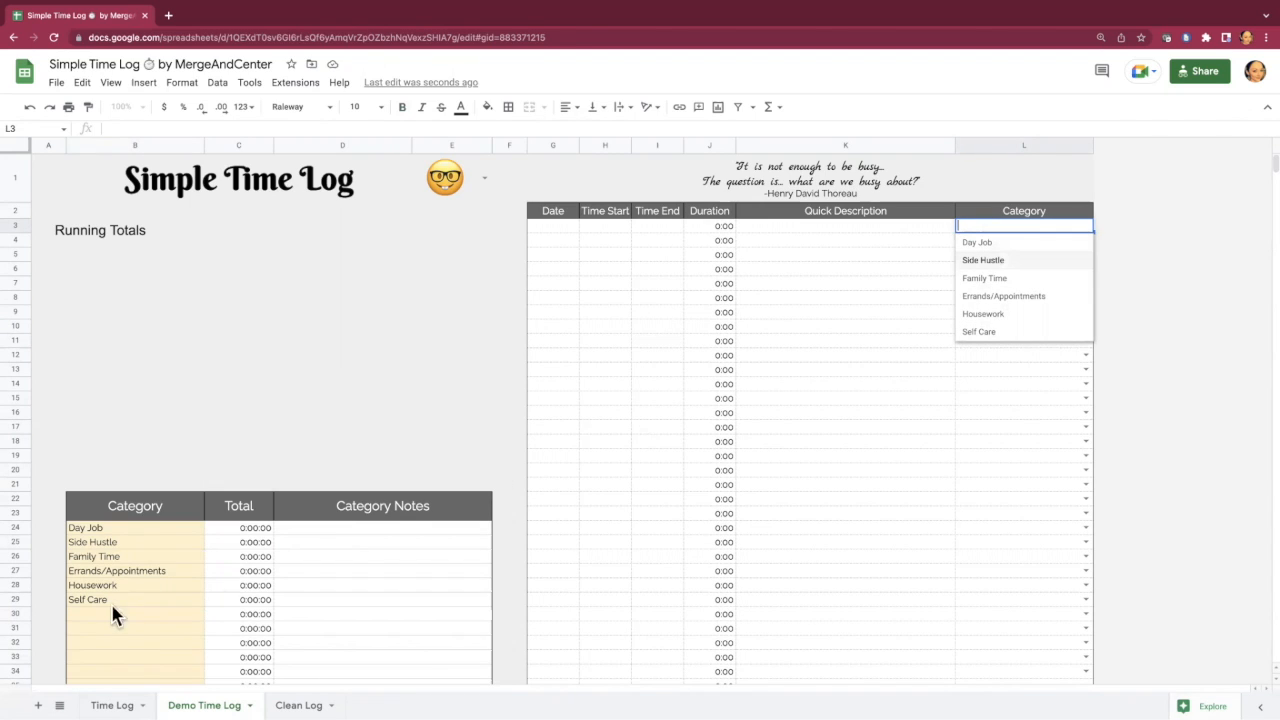
{"action": "left_click", "coordinate": [84, 613]}
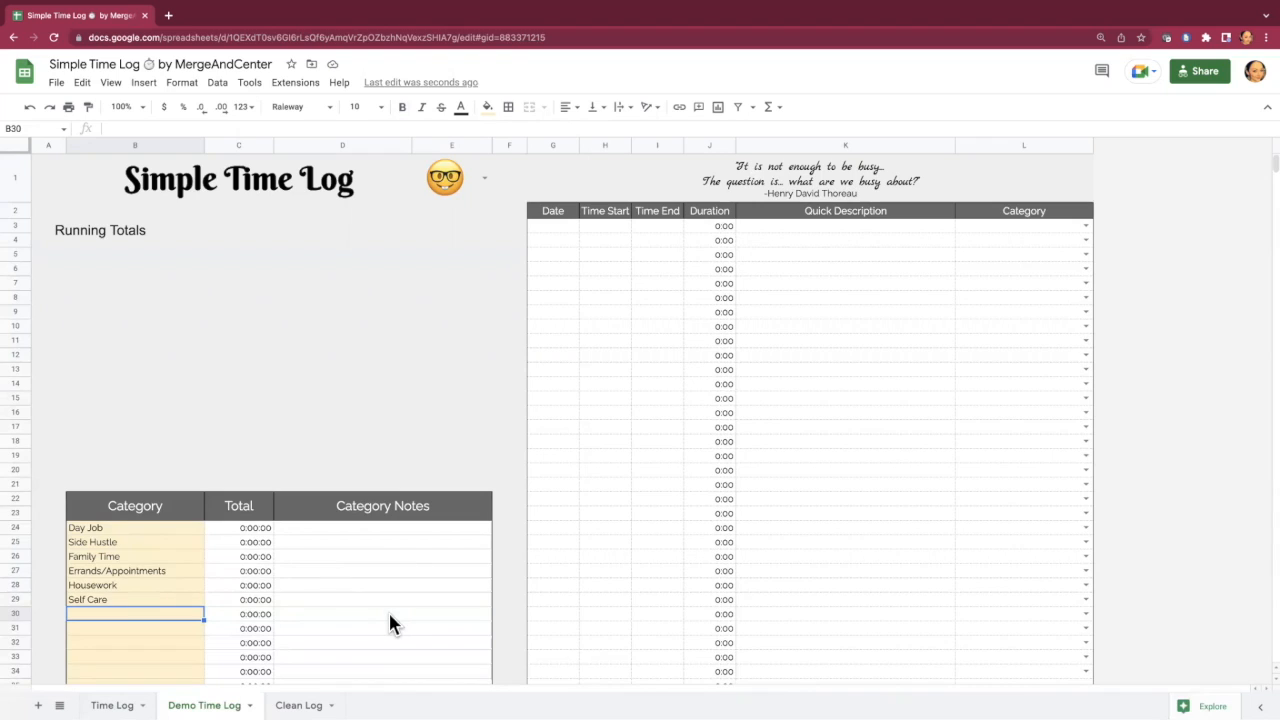
- Enter the date 06/19/2022 in G3 and 06/20/2022 in G12 of the log
{"action": "left_click", "coordinate": [552, 228]}
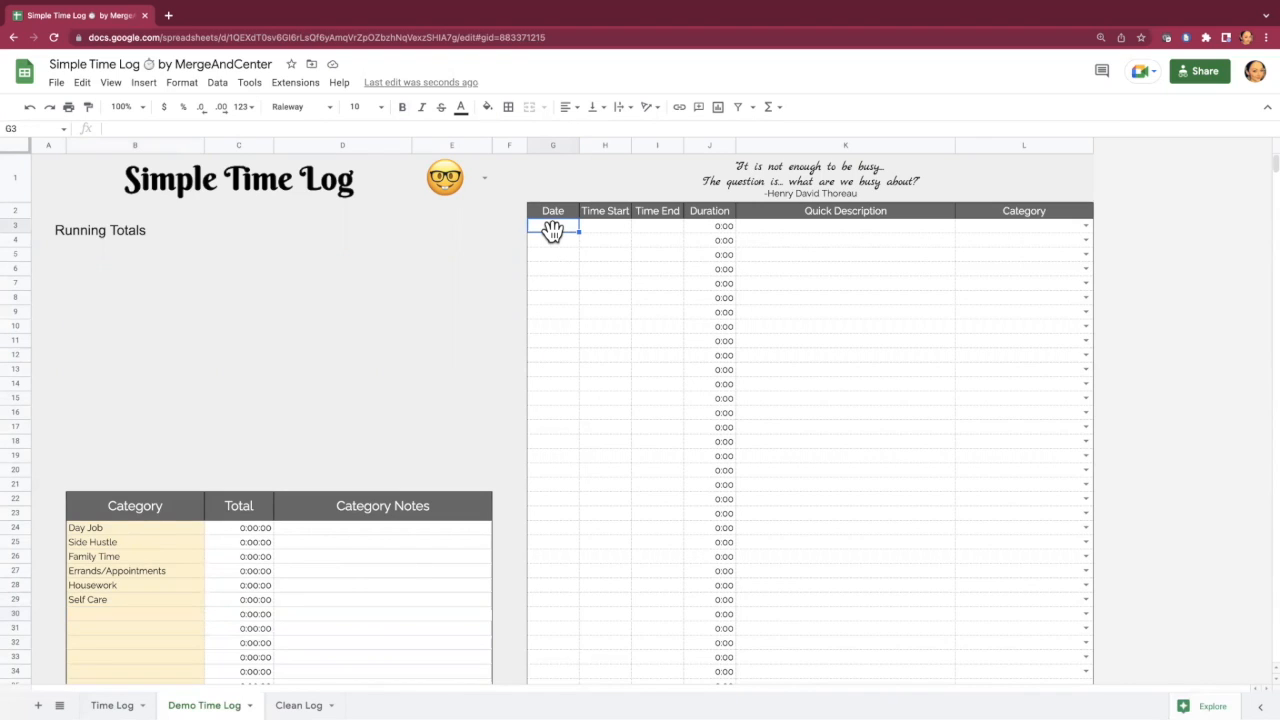
{"action": "type", "text": "06/19/2022"}
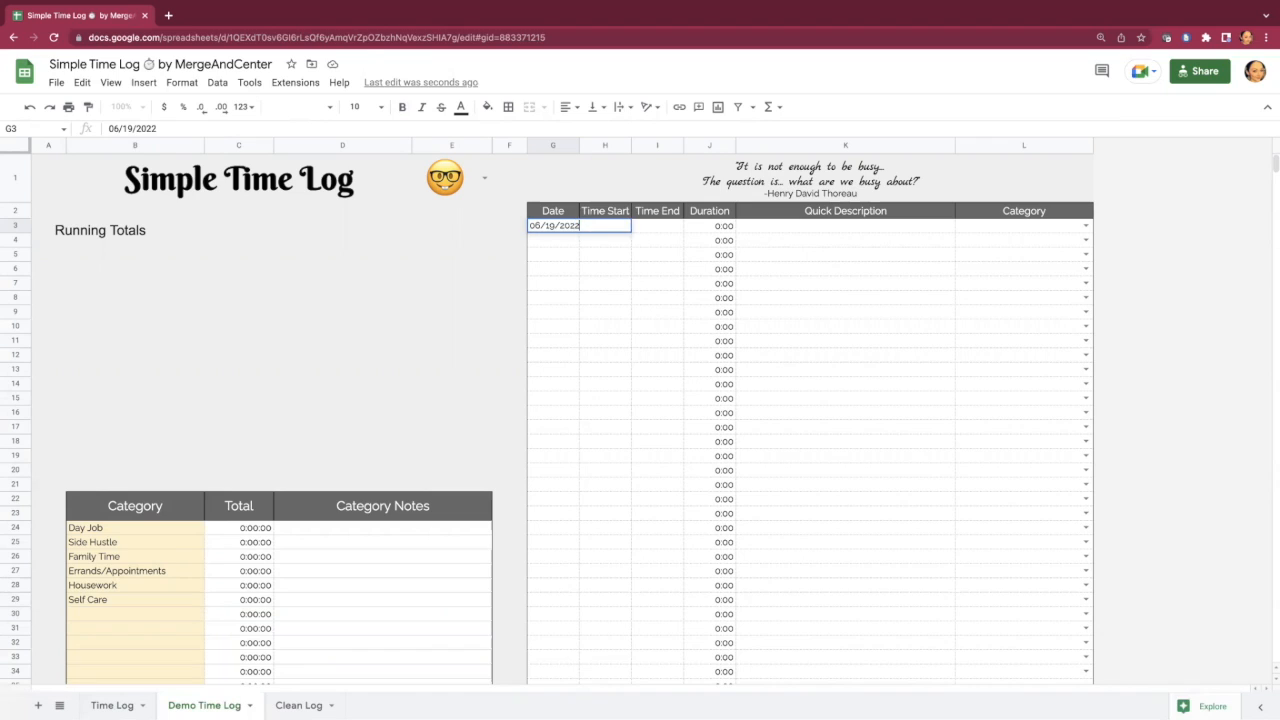
{"action": "key", "text": "Return"}
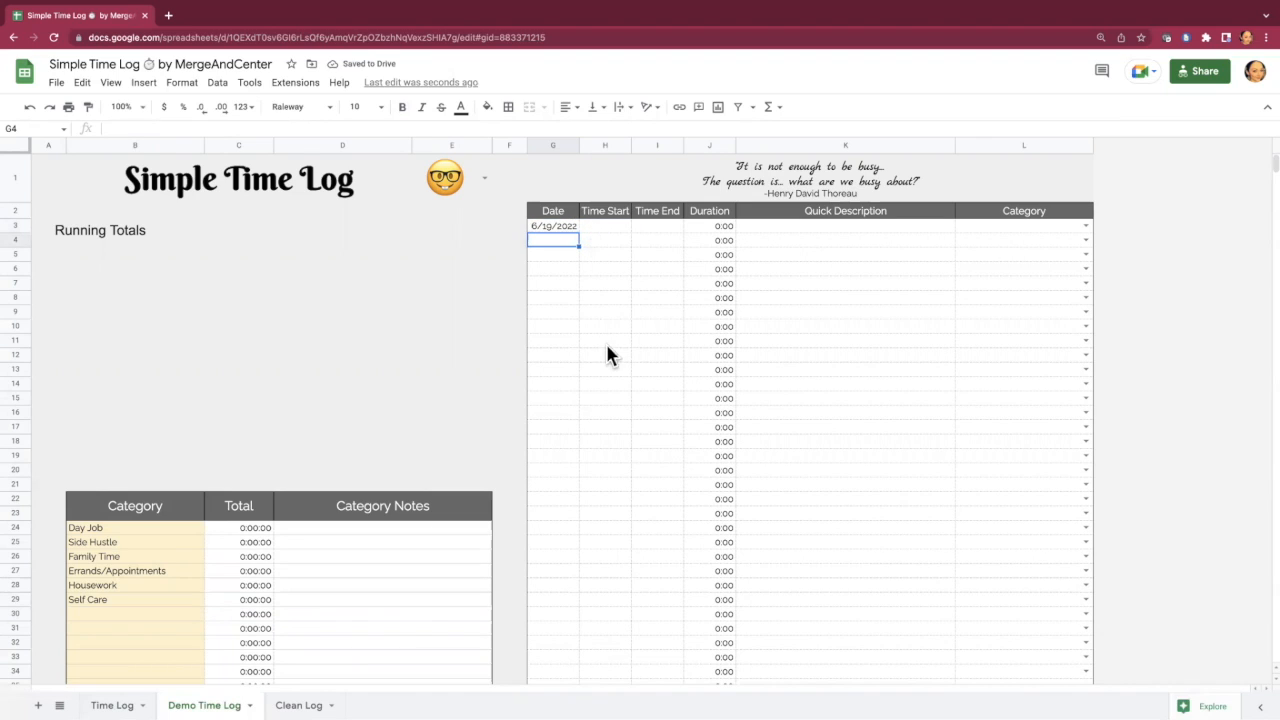
{"action": "left_click", "coordinate": [554, 355]}
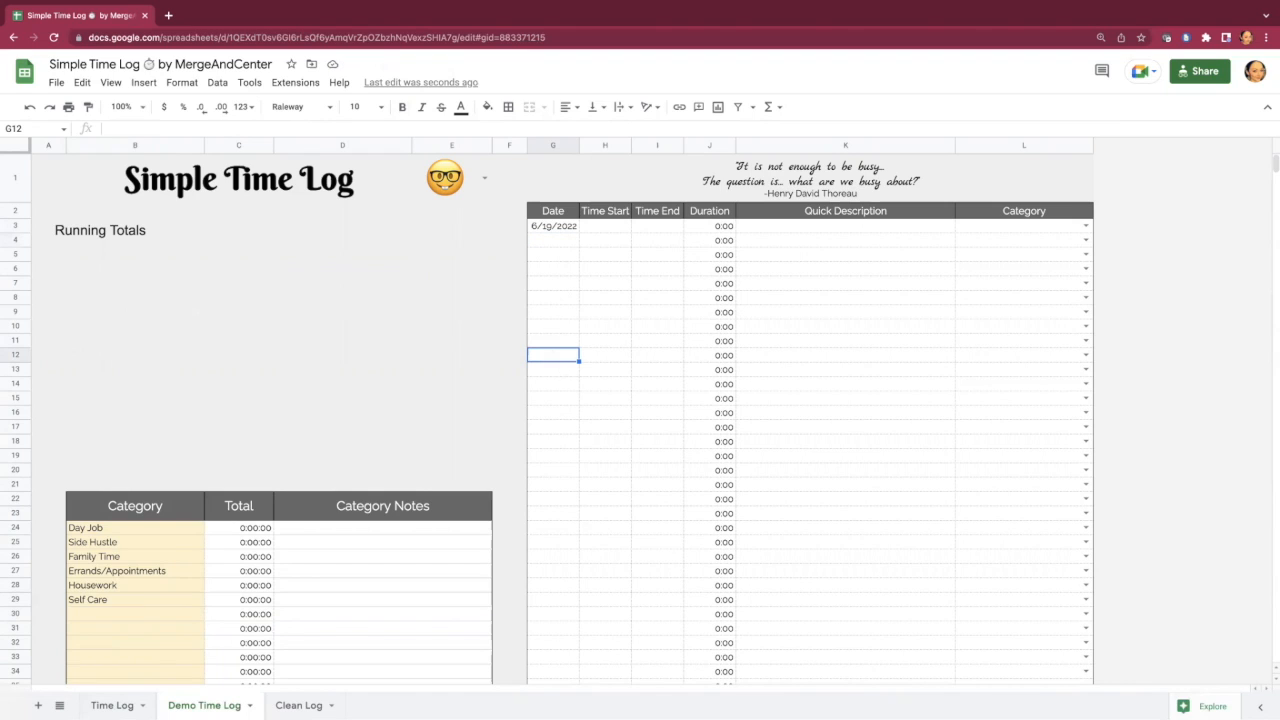
{"action": "type", "text": "06/20/2022"}
{"action": "key", "text": "Tab"}
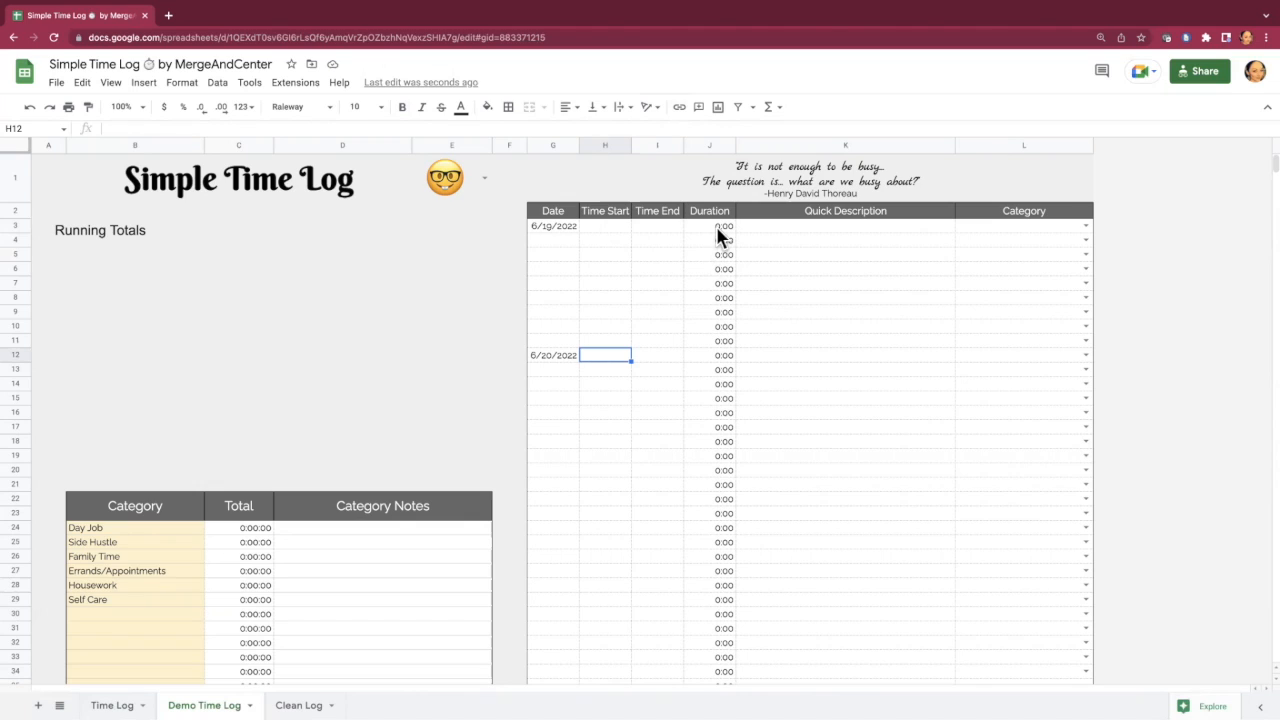
- Log the first entry in row 3 from 9am to 10am under the Family Time category
{"action": "left_click", "coordinate": [605, 229]}
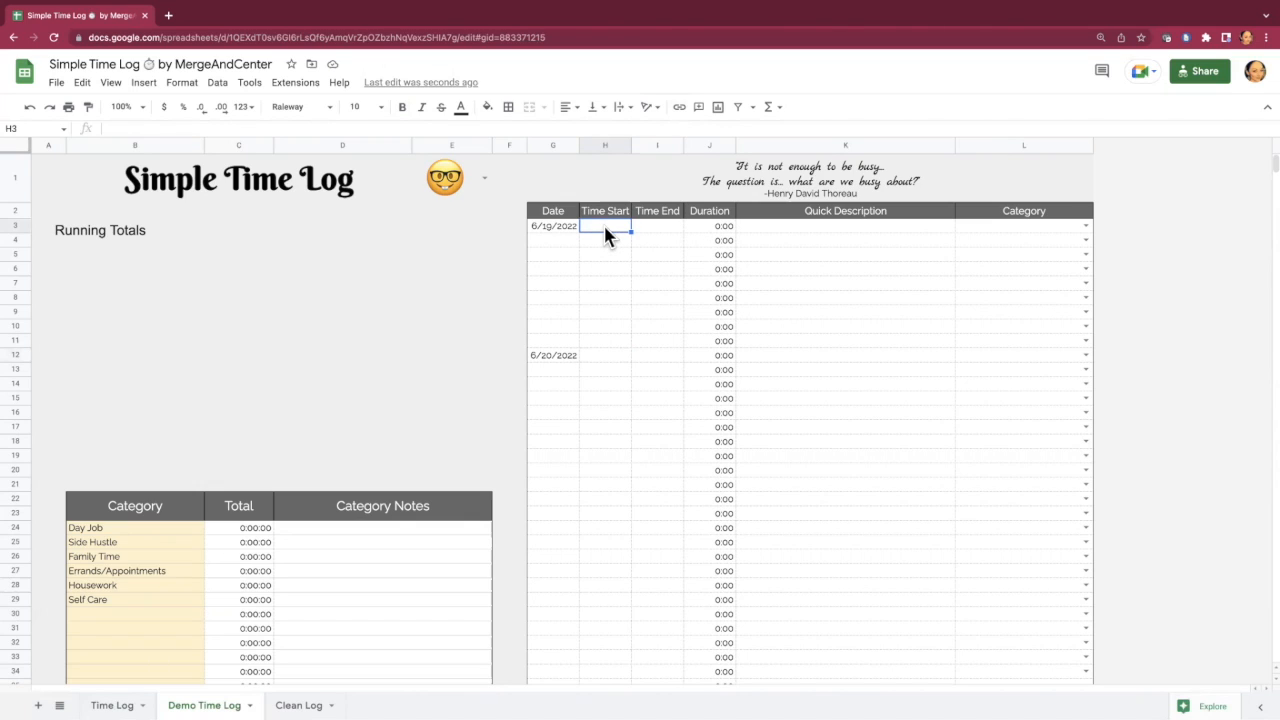
{"action": "type", "text": "9am"}
{"action": "key", "text": "Tab"}
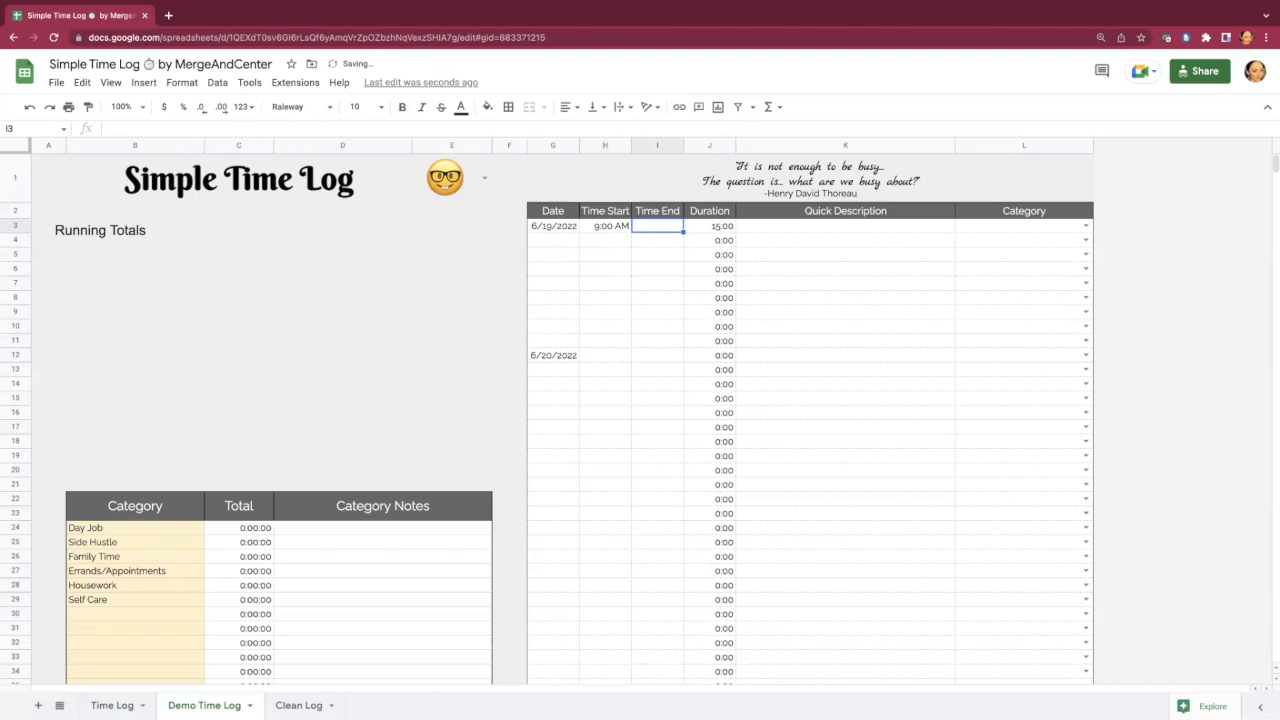
{"action": "type", "text": "10am"}
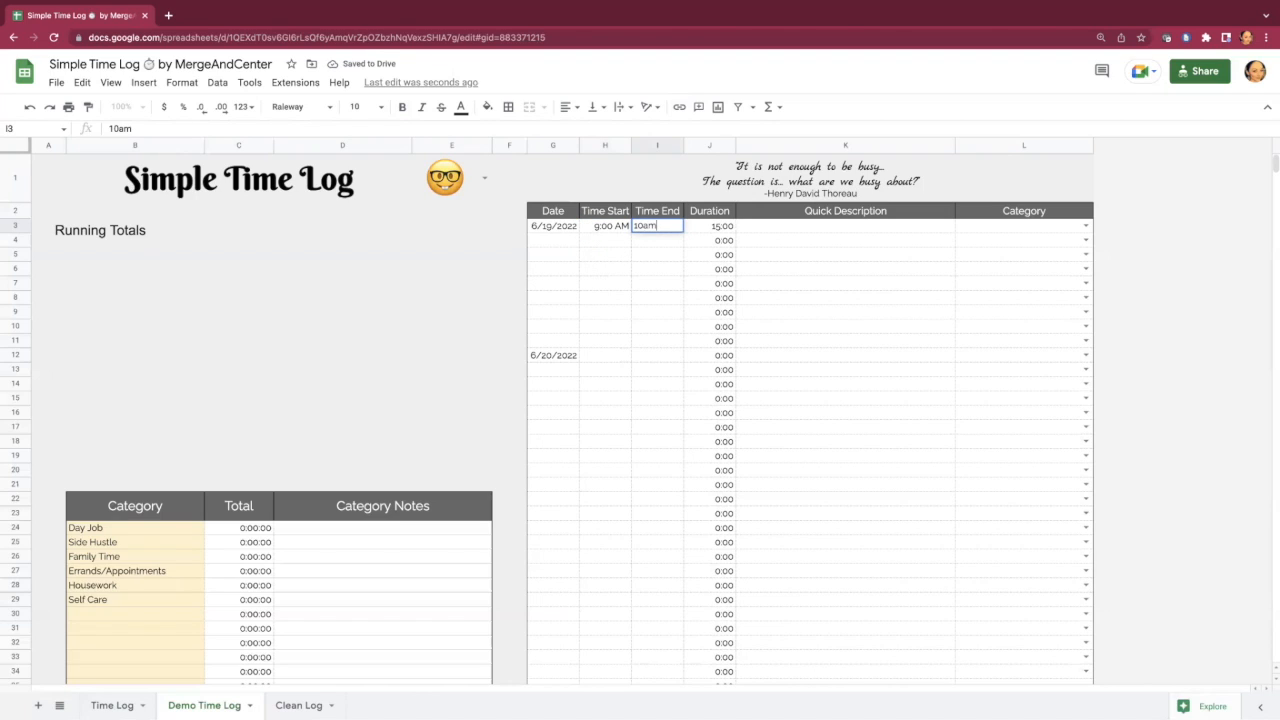
{"action": "key", "text": "Tab"}
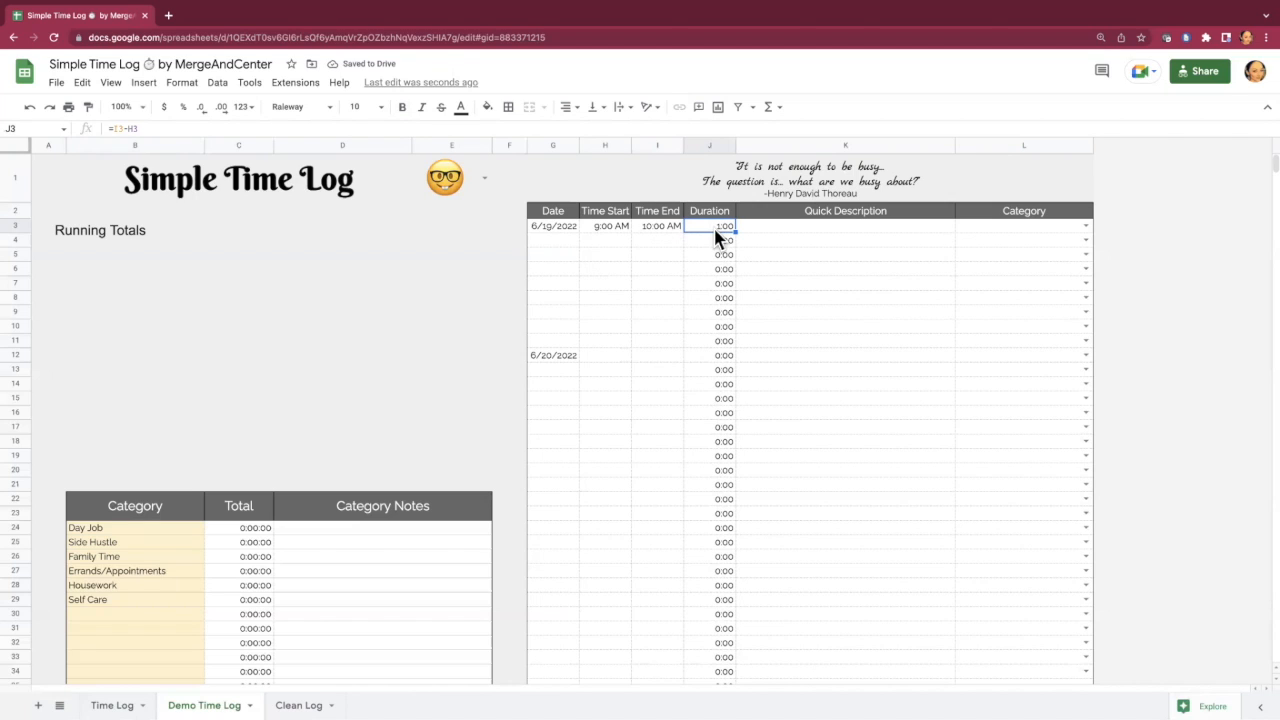
{"action": "left_click", "coordinate": [1086, 226]}
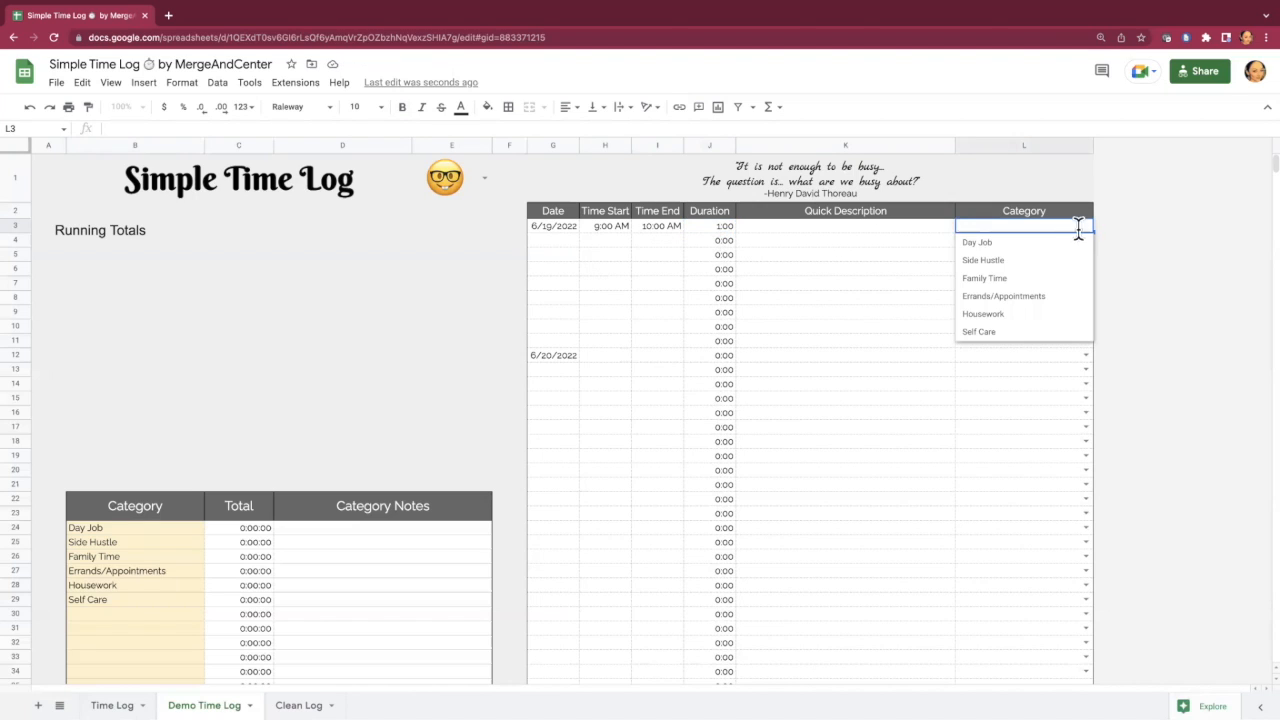
{"action": "left_click", "coordinate": [1023, 279]}
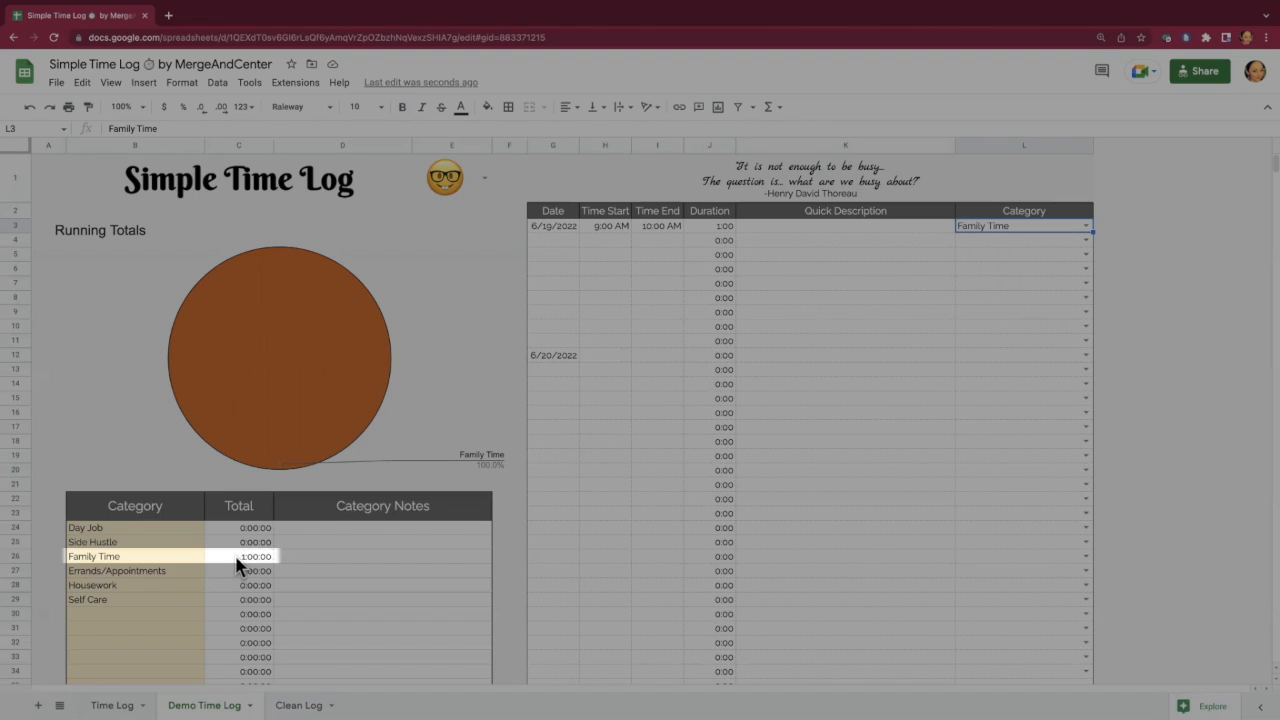
- Log a second entry in row 4 from 10:15 to 11am under the Side Hustle category
{"action": "left_click", "coordinate": [593, 236]}
{"action": "type", "text": "10:"}
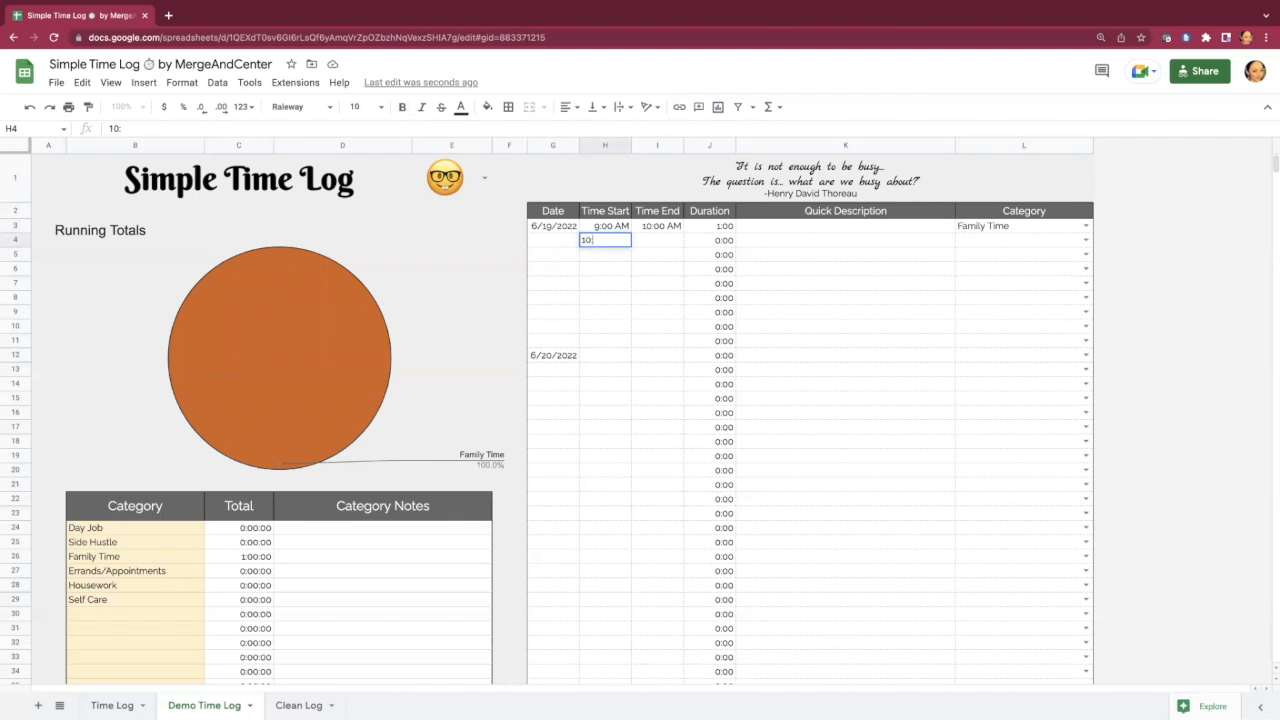
{"action": "type", "text": "15"}
{"action": "key", "text": "Tab"}
{"action": "type", "text": "11am"}
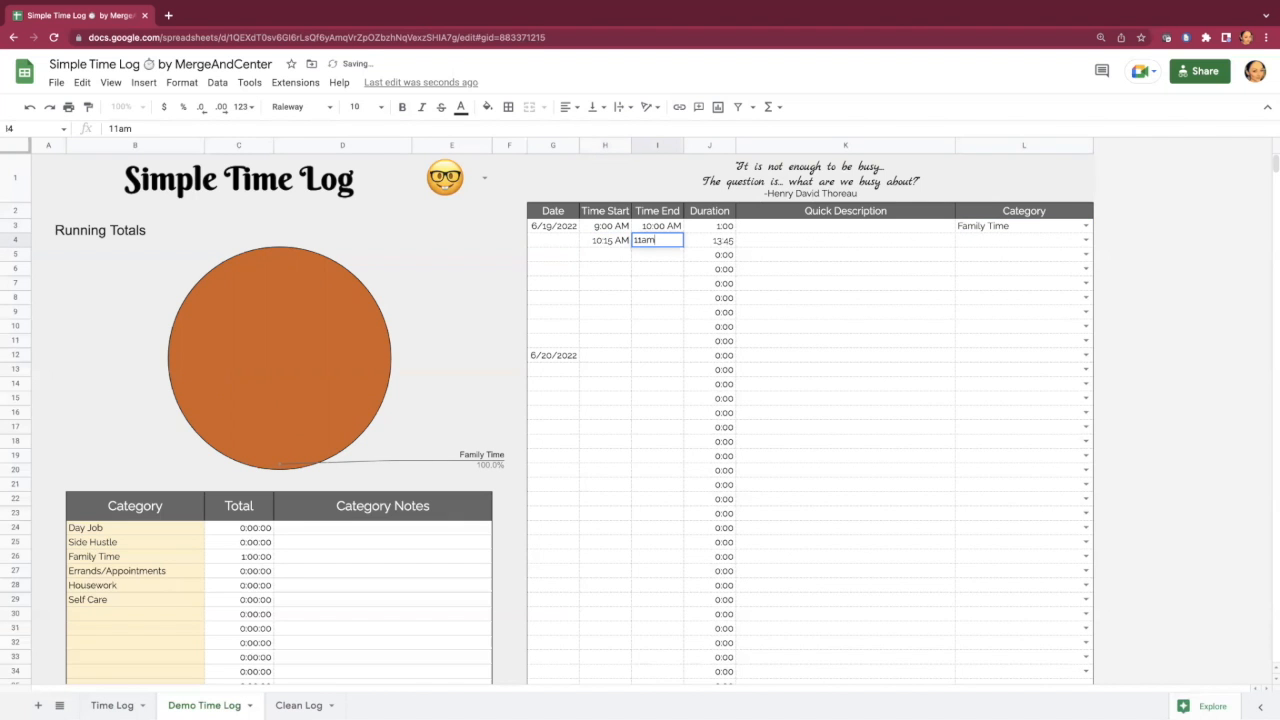
{"action": "key", "text": "Tab"}
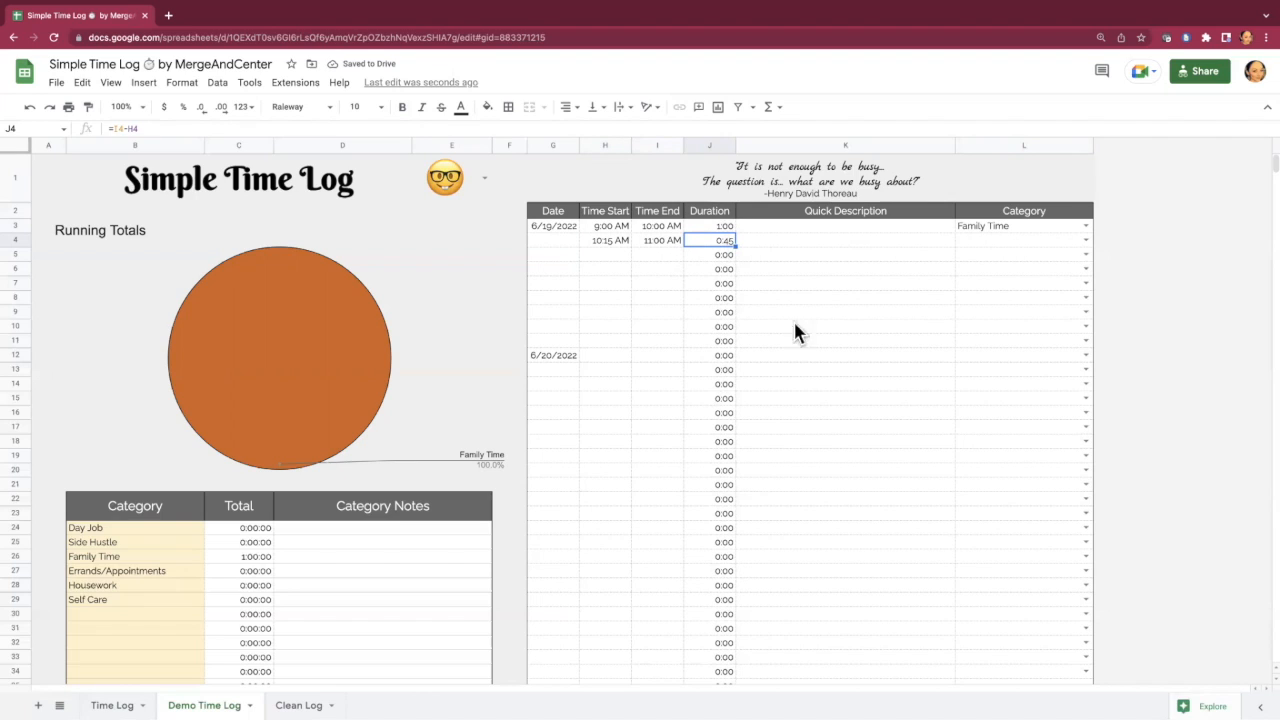
{"action": "left_click", "coordinate": [1085, 243]}
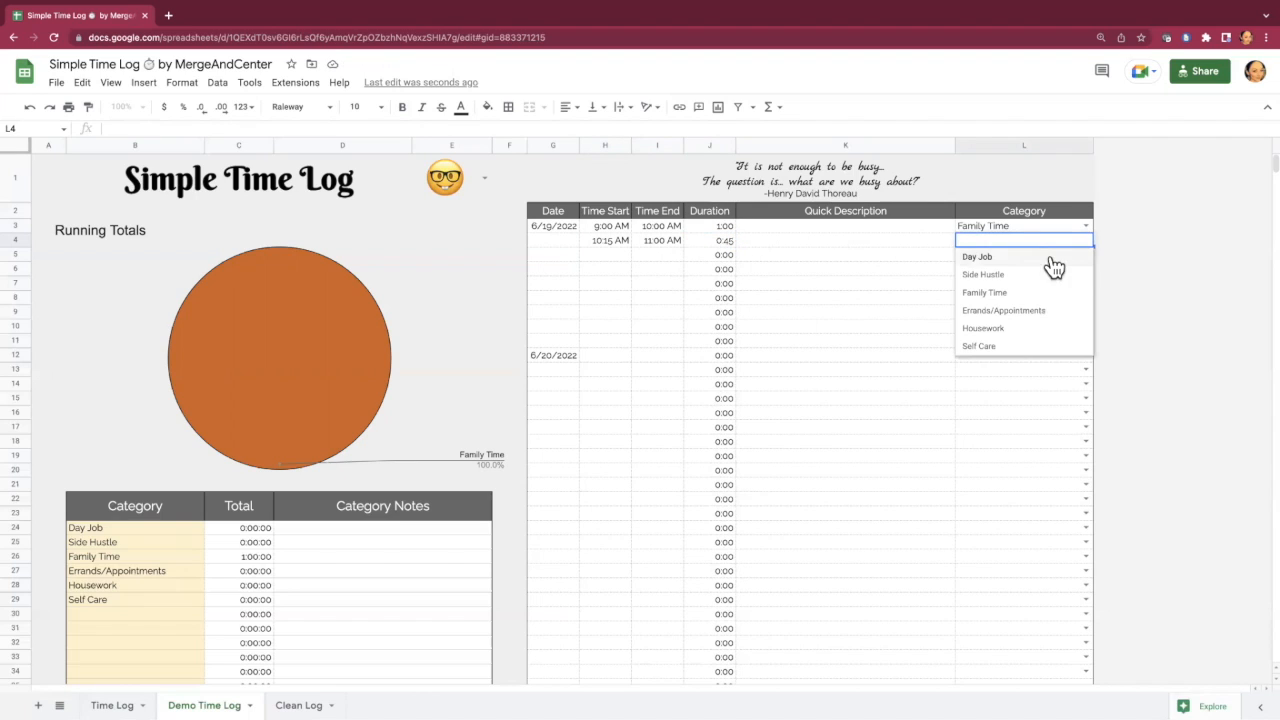
{"action": "left_click", "coordinate": [1040, 278]}
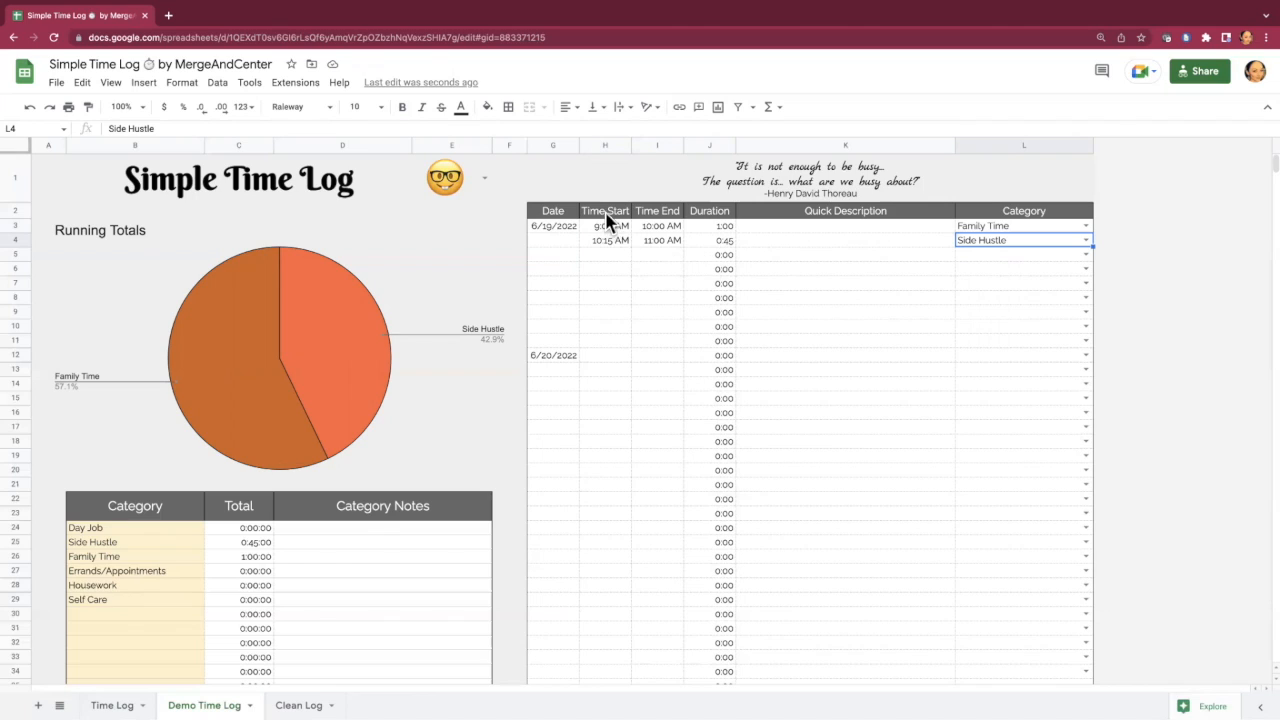
- Inspect the formulas in the Duration column of the unfilled log rows between rows 5 and 10
{"action": "left_click", "coordinate": [710, 255]}
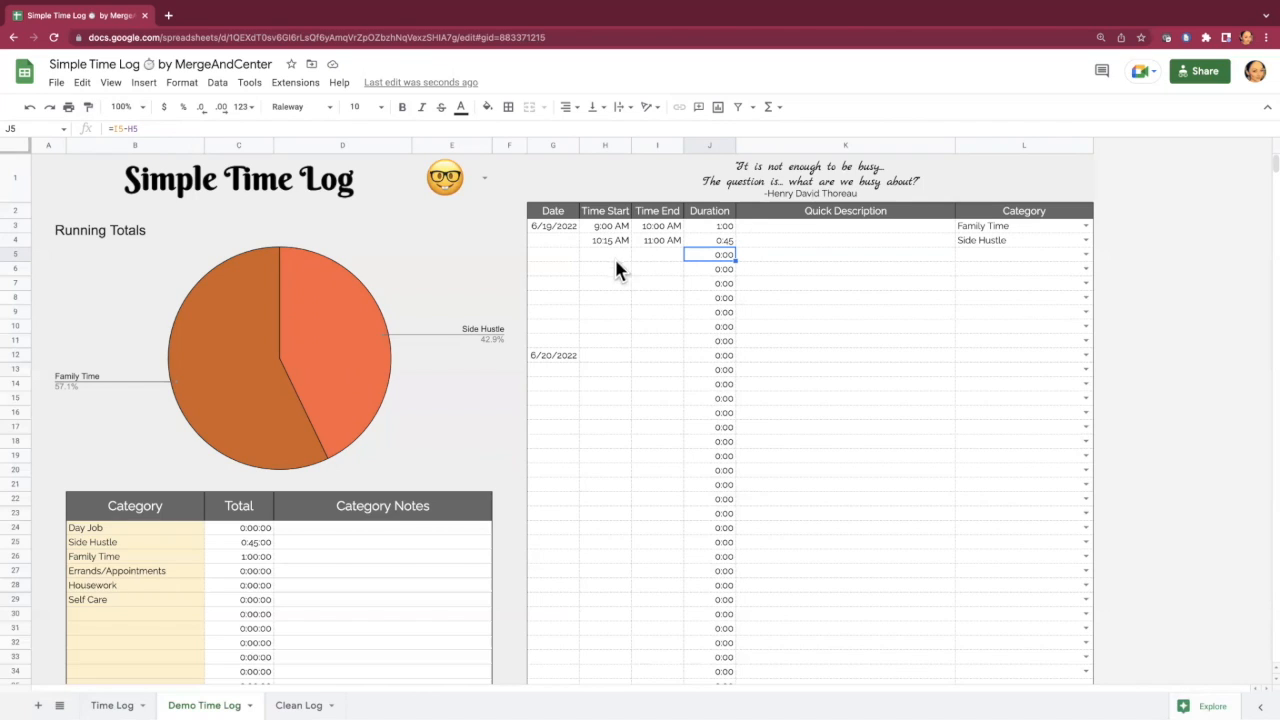
{"action": "left_click", "coordinate": [731, 285]}
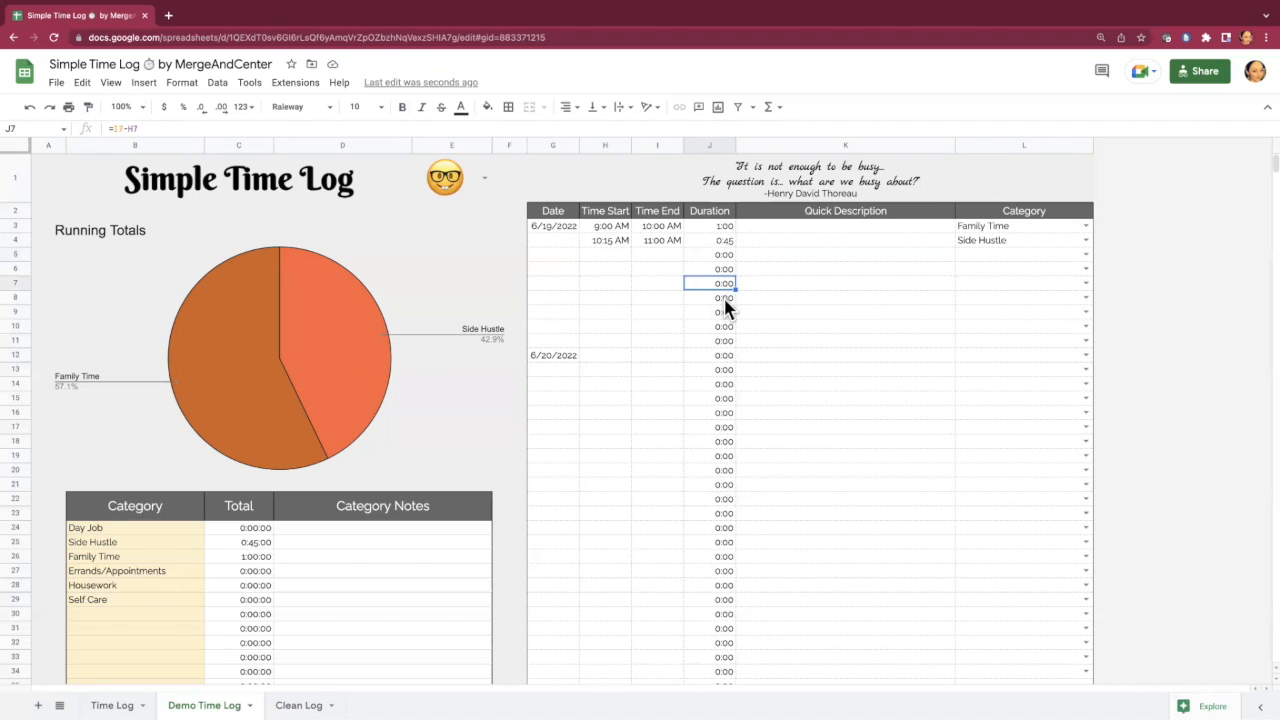
{"action": "left_click", "coordinate": [724, 298]}
{"action": "left_click", "coordinate": [726, 316]}
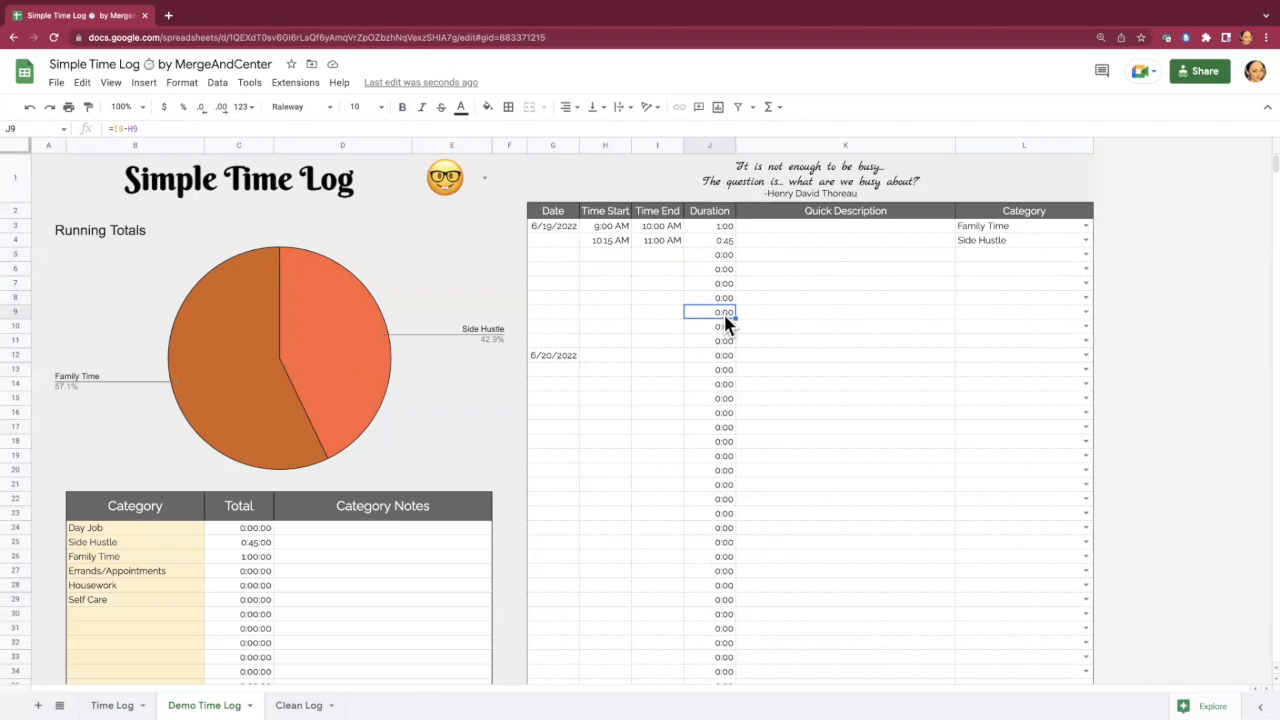
{"action": "left_click", "coordinate": [724, 328]}
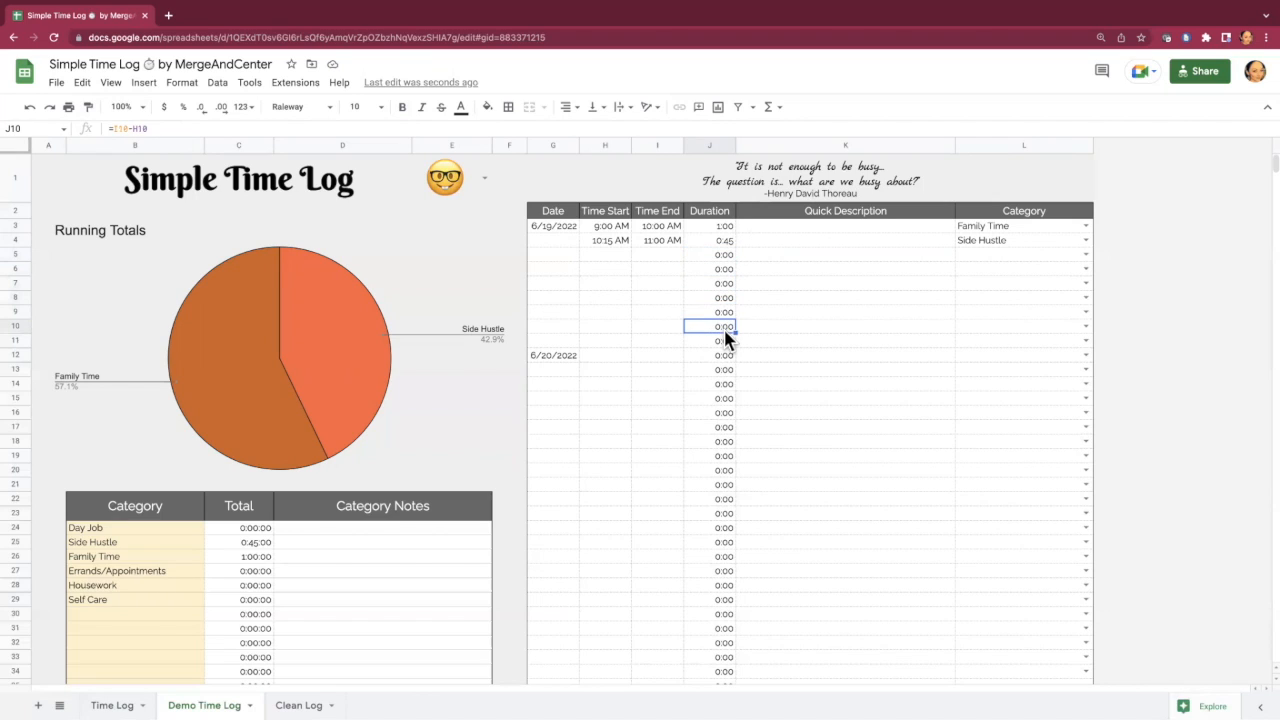
{"action": "left_click", "coordinate": [717, 256]}
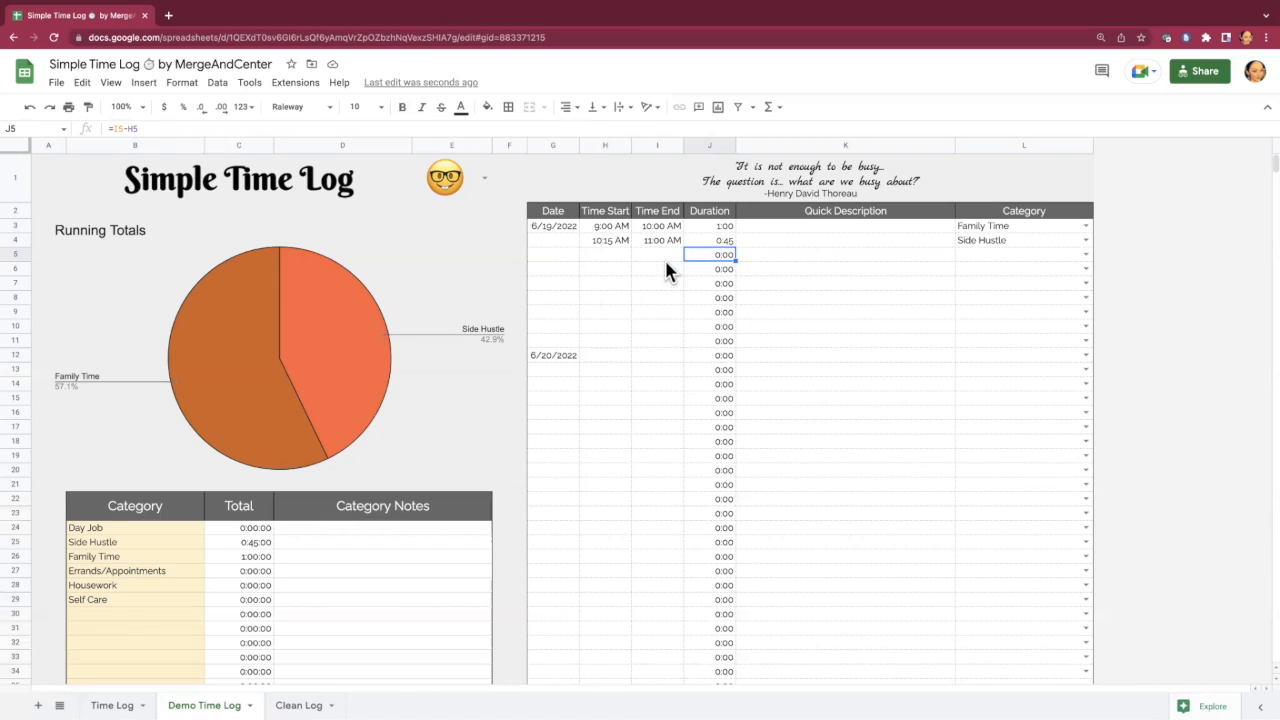
- Log a third entry in row 5 by entering the duration 1:15 directly and assigning the Errands/Appointments category
{"action": "left_click", "coordinate": [299, 705]}
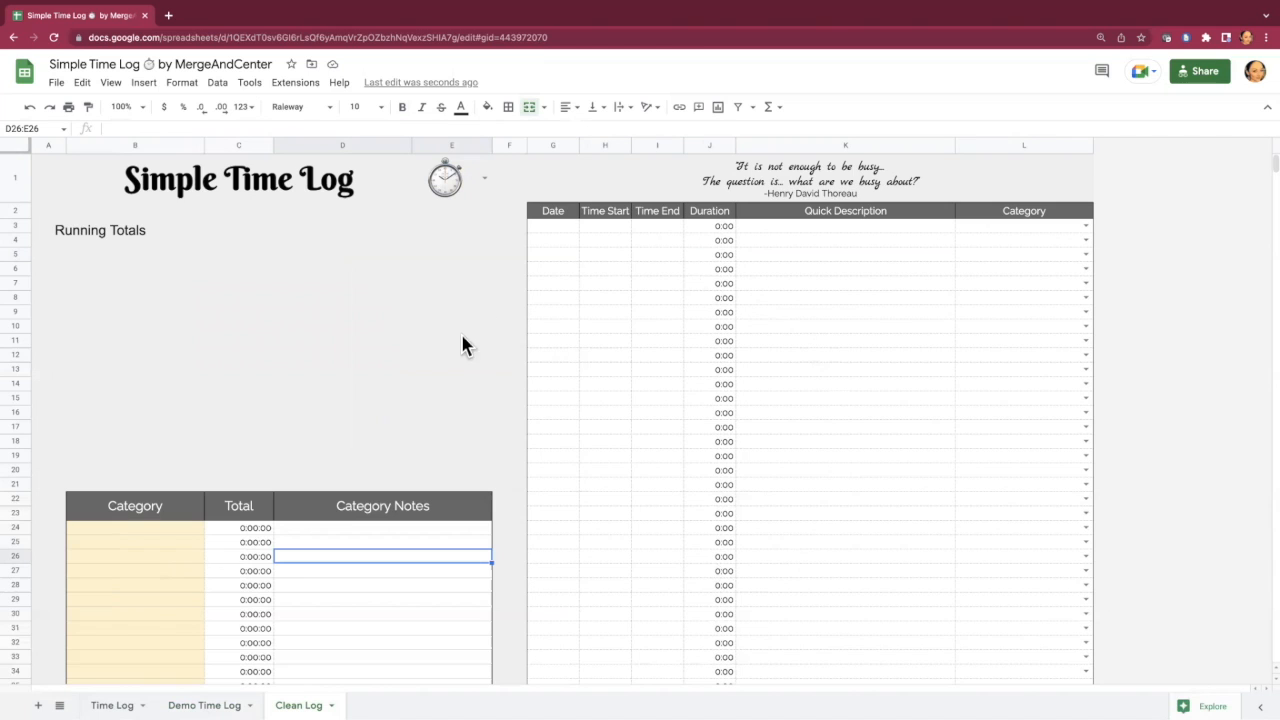
{"action": "left_click", "coordinate": [210, 703]}
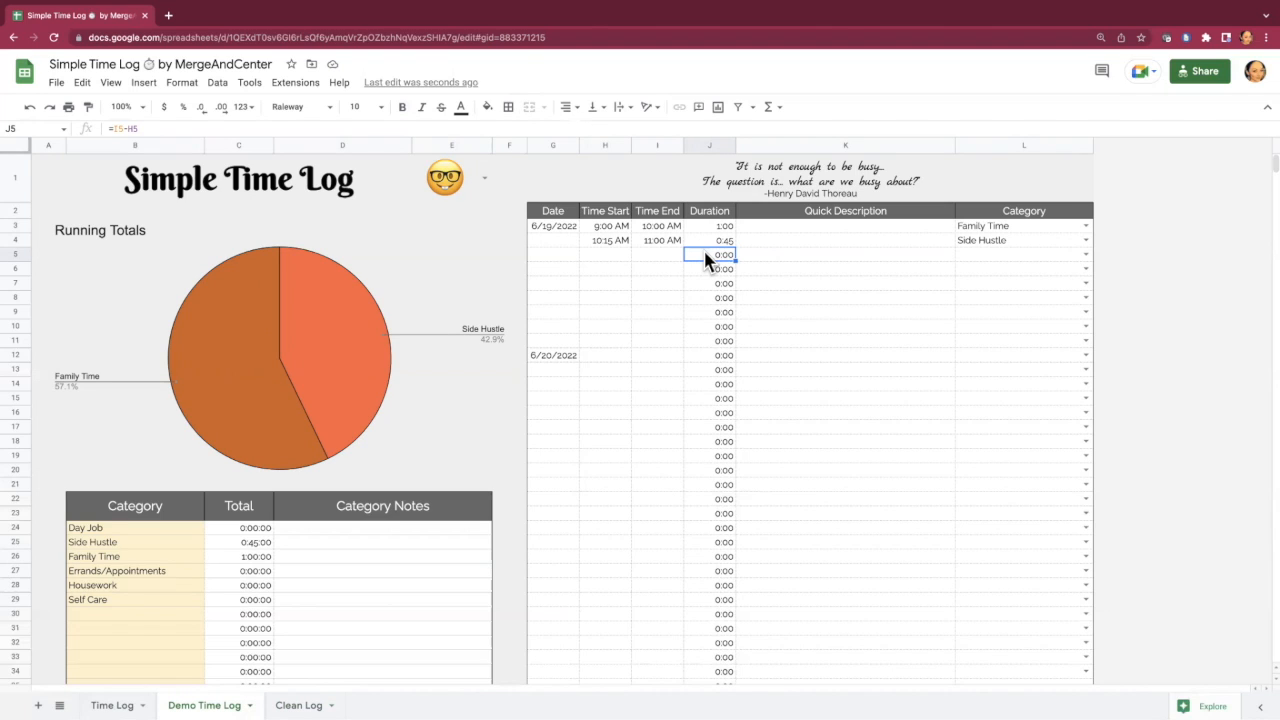
{"action": "type", "text": "1:15"}
{"action": "key", "text": "Tab"}
{"action": "left_click", "coordinate": [1082, 255]}
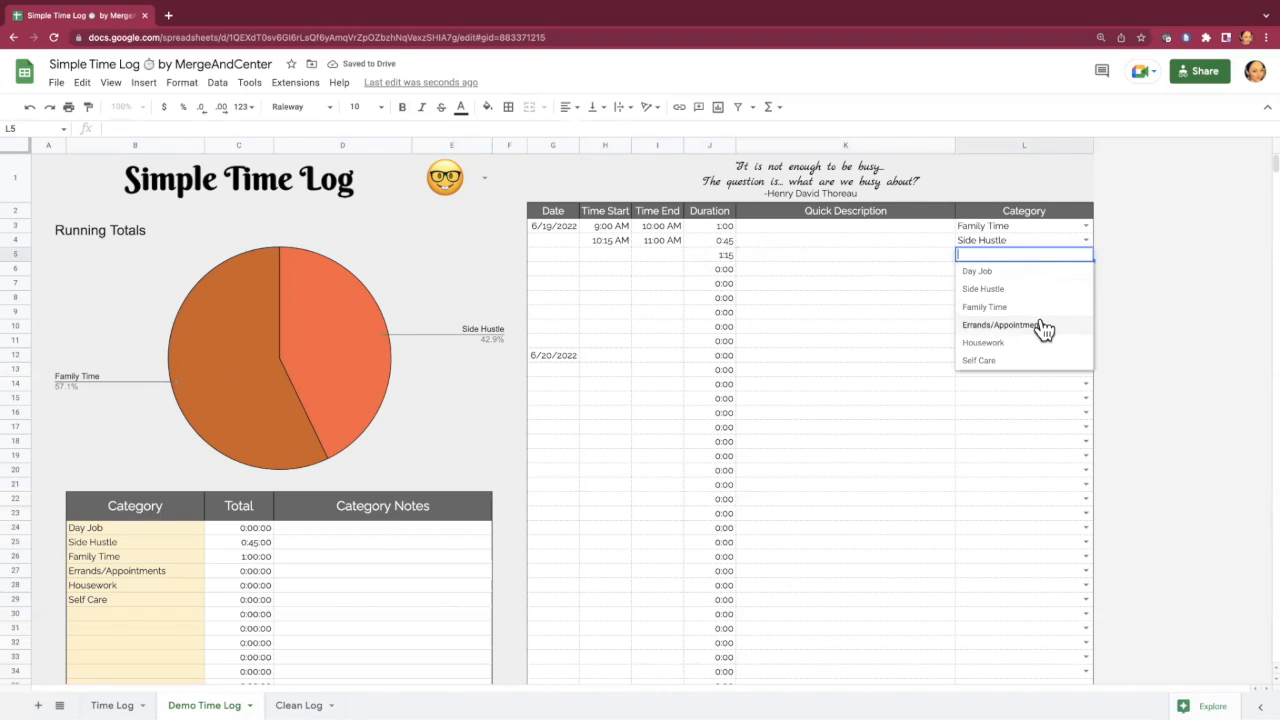
{"action": "left_click", "coordinate": [1000, 325]}
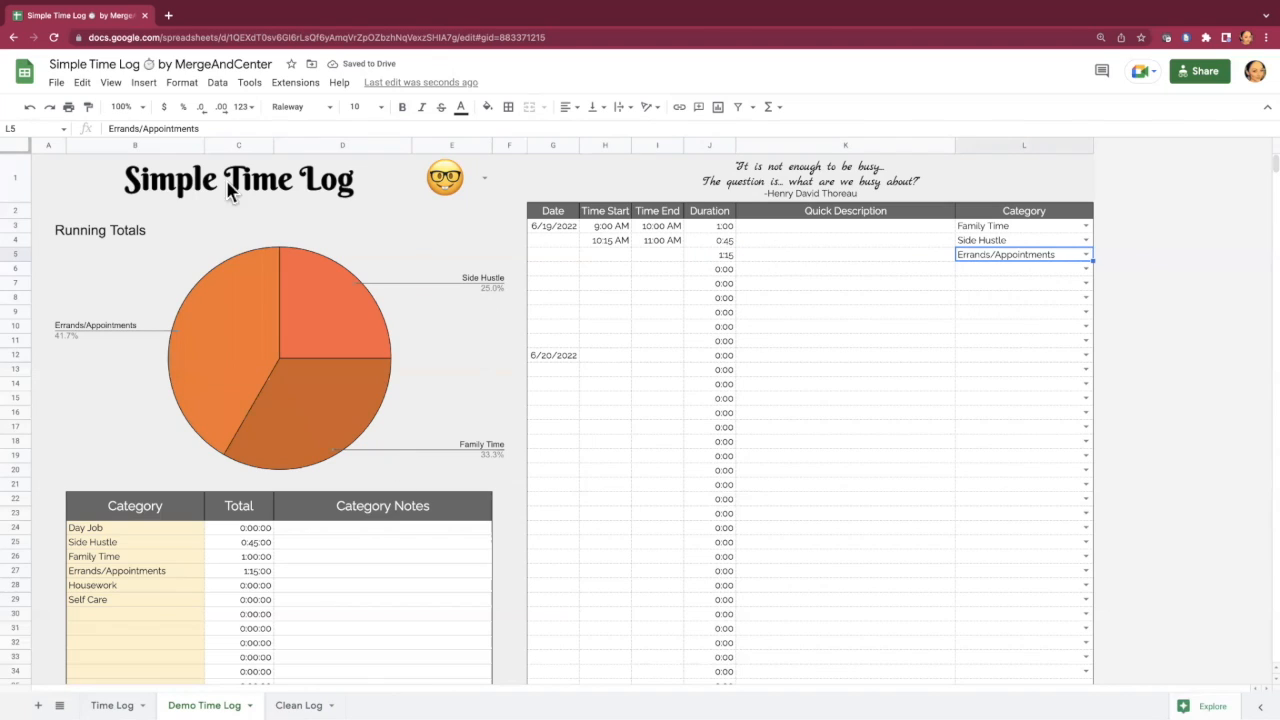
{"action": "left_click", "coordinate": [607, 256]}
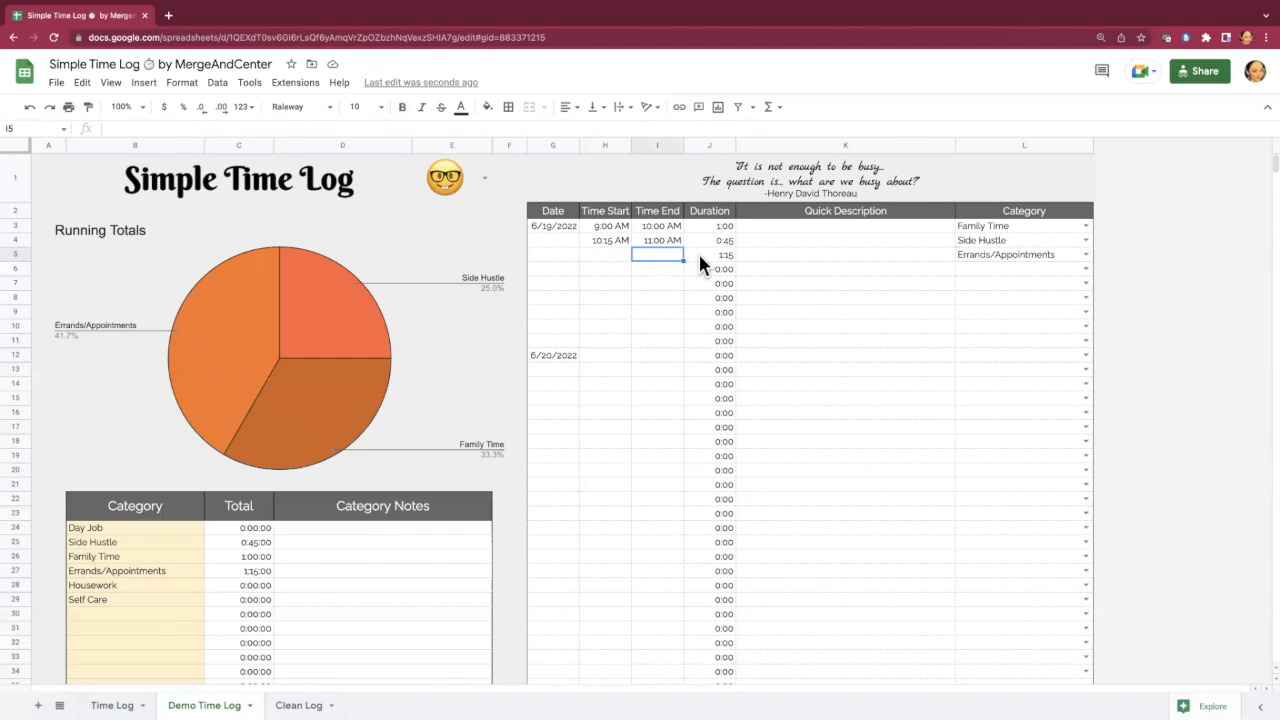
{"action": "left_click", "coordinate": [699, 256]}
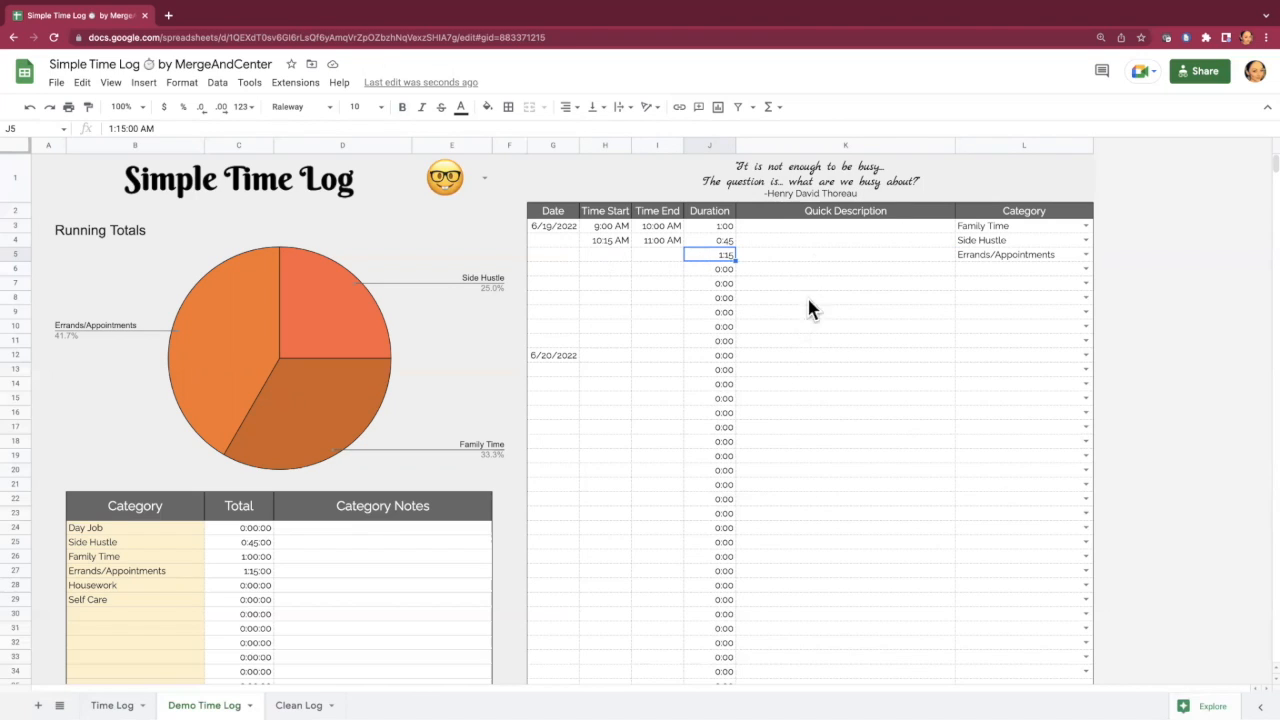
- Enter "Brunch with family" as the quick description of the Family Time entry in row 3
{"action": "left_click", "coordinate": [811, 230]}
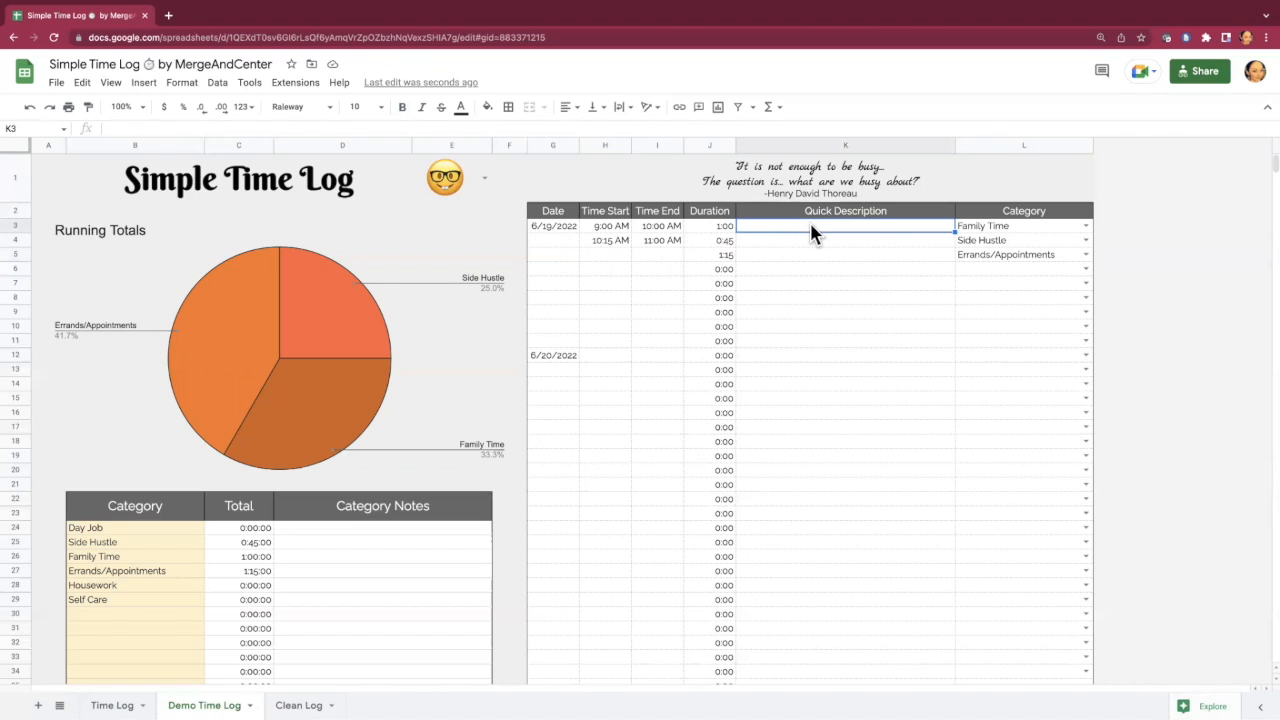
{"action": "type", "text": "Brunch with family"}
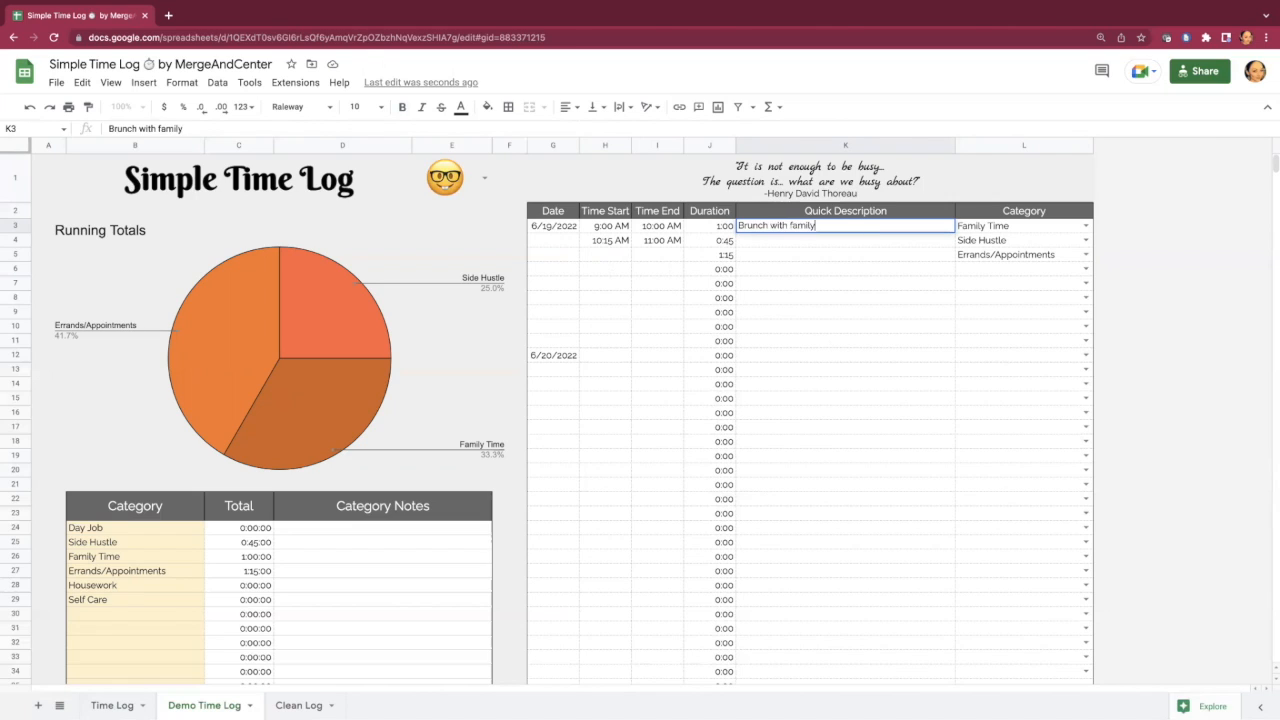
{"action": "key", "text": "Return"}
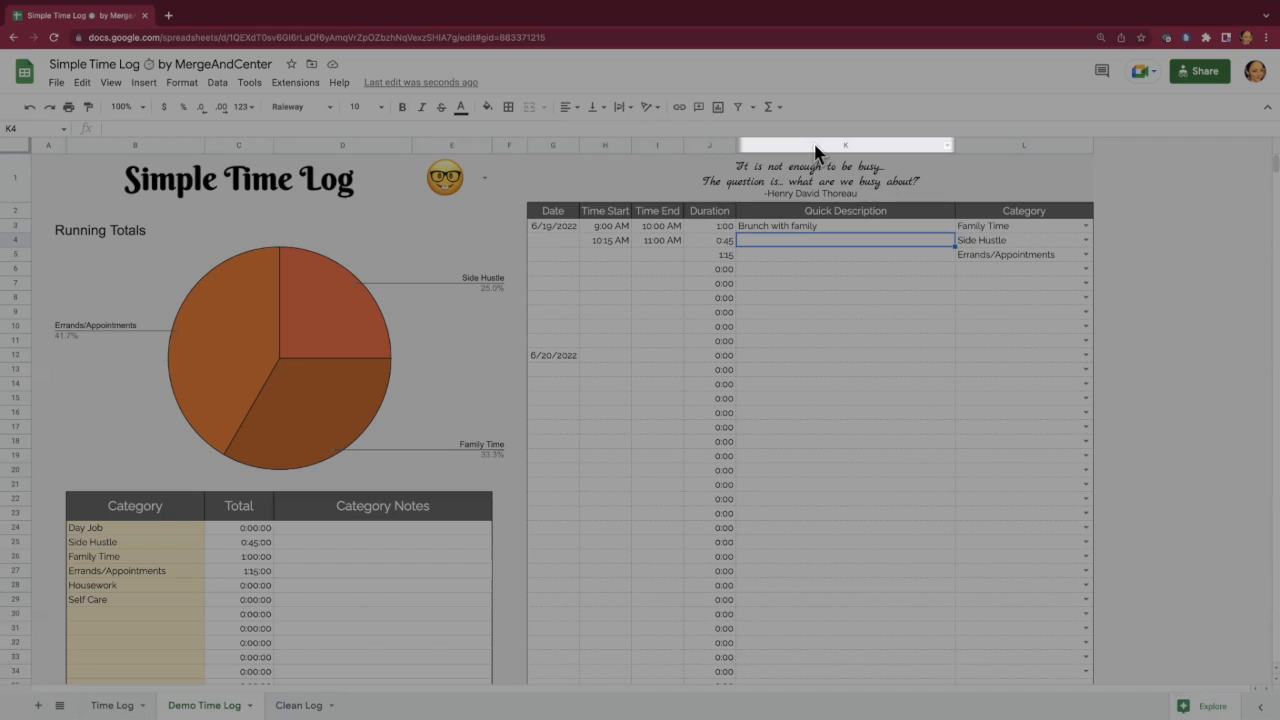
- Hide the Quick Description column K of the log and unhide it again
{"action": "left_click", "coordinate": [815, 146]}
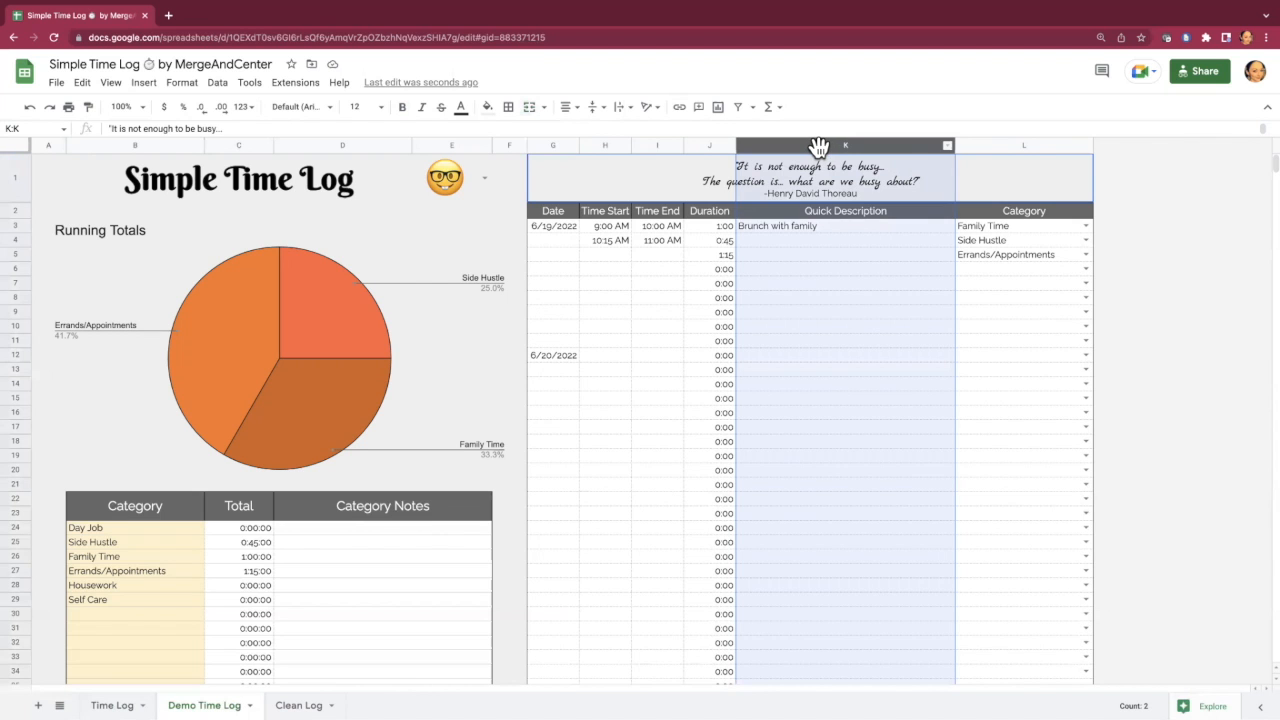
{"action": "right_click", "coordinate": [818, 148]}
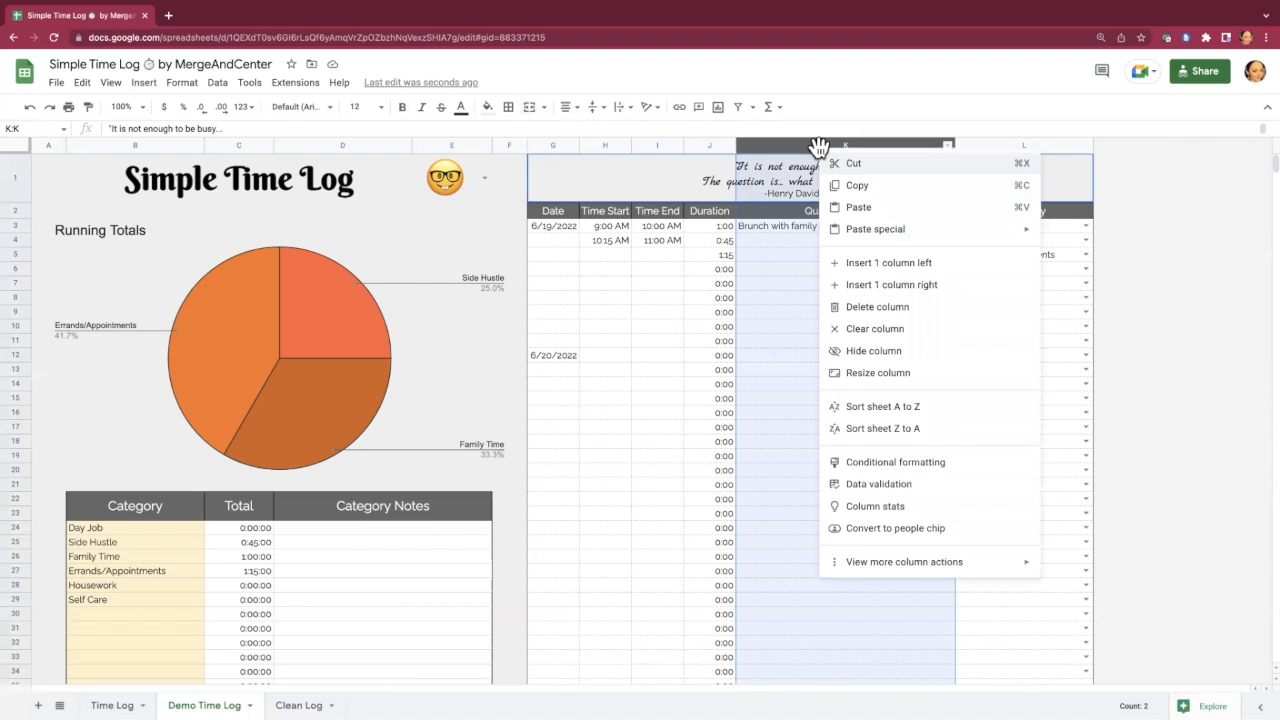
{"action": "left_click", "coordinate": [889, 352]}
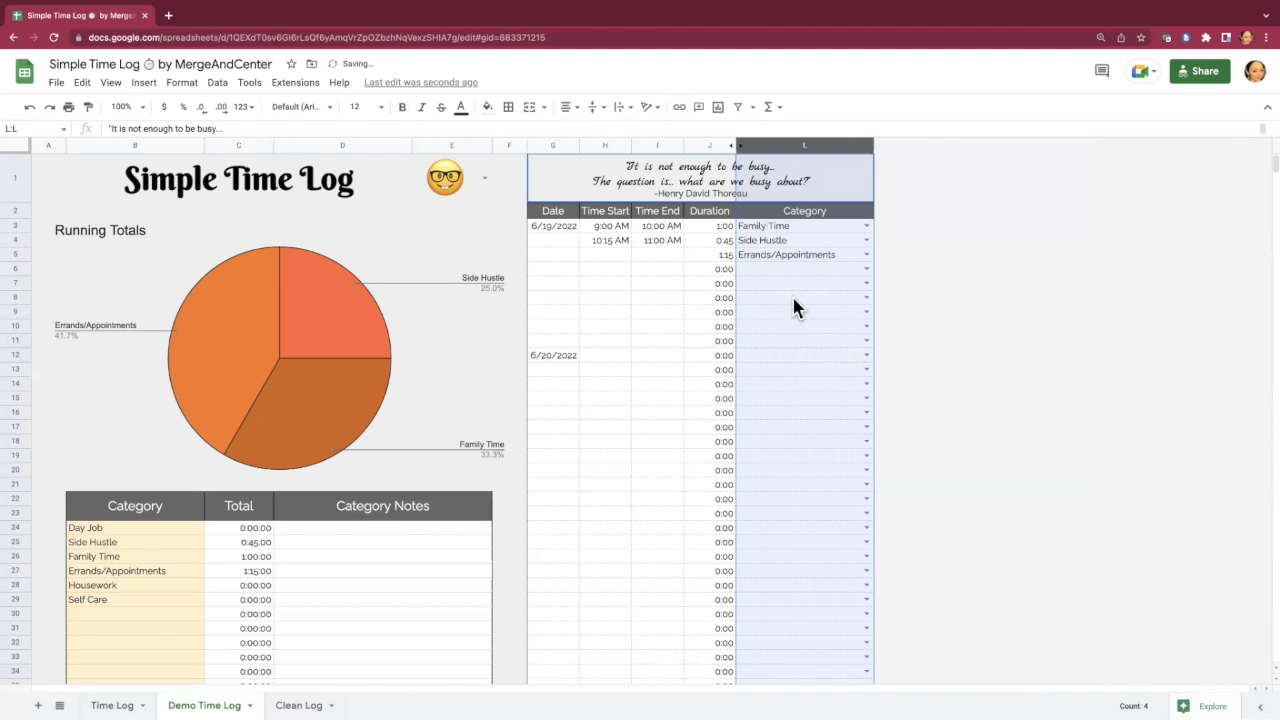
{"action": "left_click", "coordinate": [768, 267]}
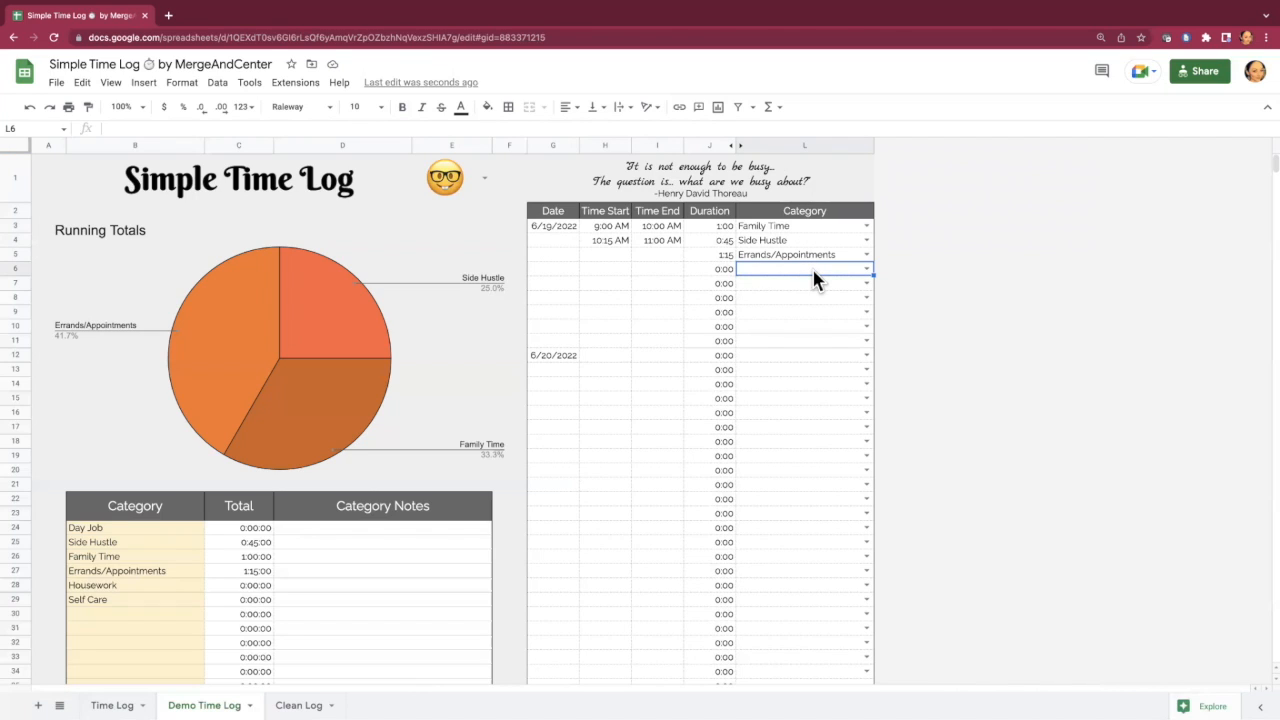
{"action": "left_click", "coordinate": [738, 146]}
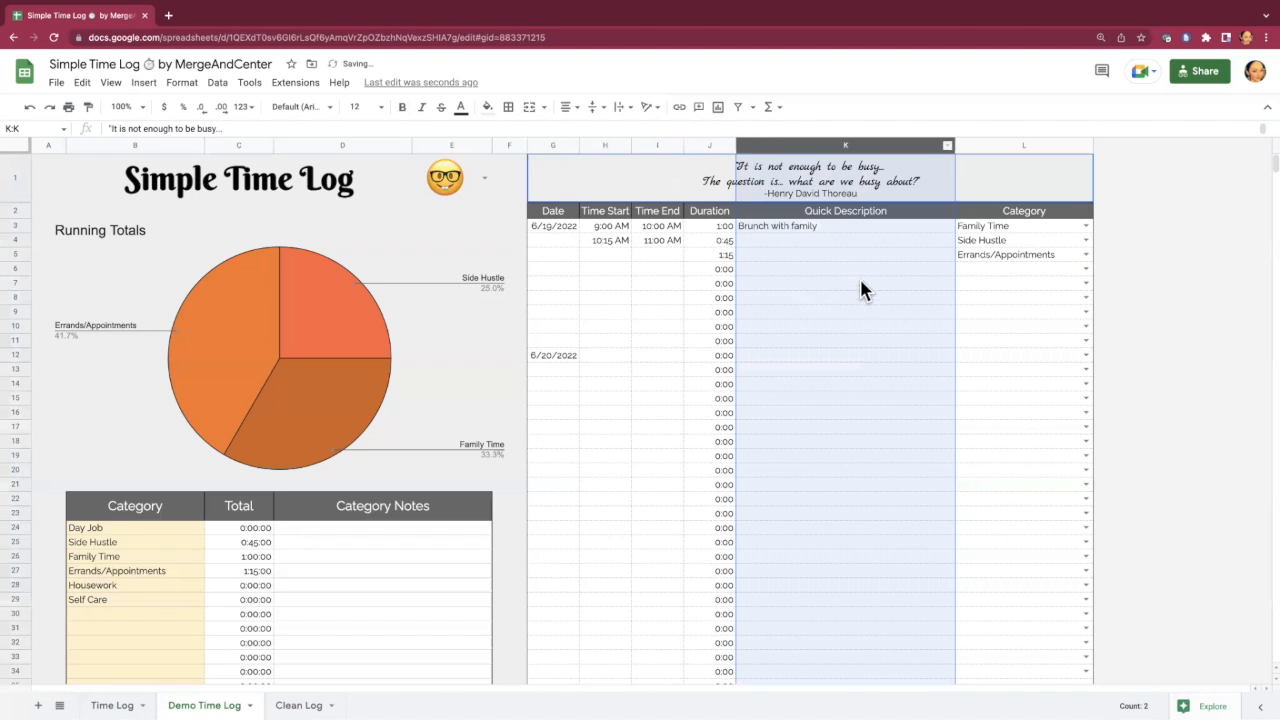
{"action": "left_click", "coordinate": [838, 254]}
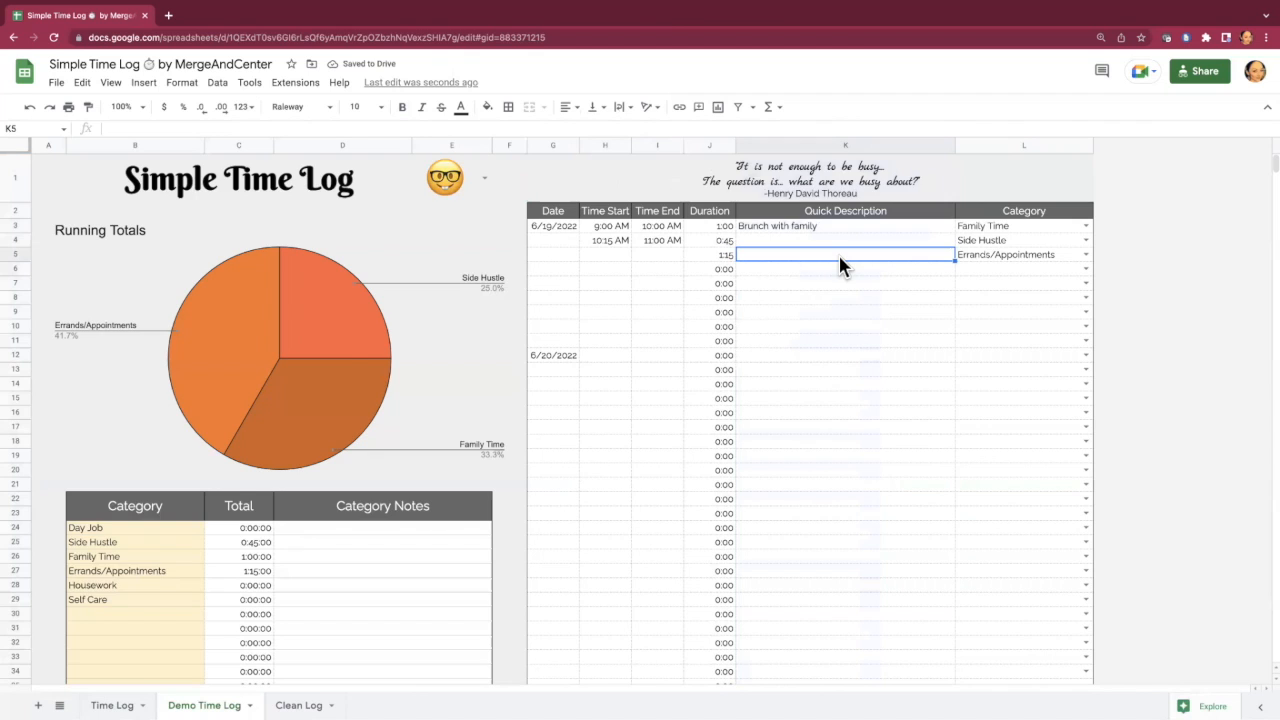
- View the Resources links below the category table of the demo log, and open the filled-in Time Log sheet
{"action": "scroll", "coordinate": [548, 495], "scroll_direction": "down", "scroll_amount": 1}
{"action": "scroll", "coordinate": [548, 493], "scroll_direction": "down", "scroll_amount": 3}
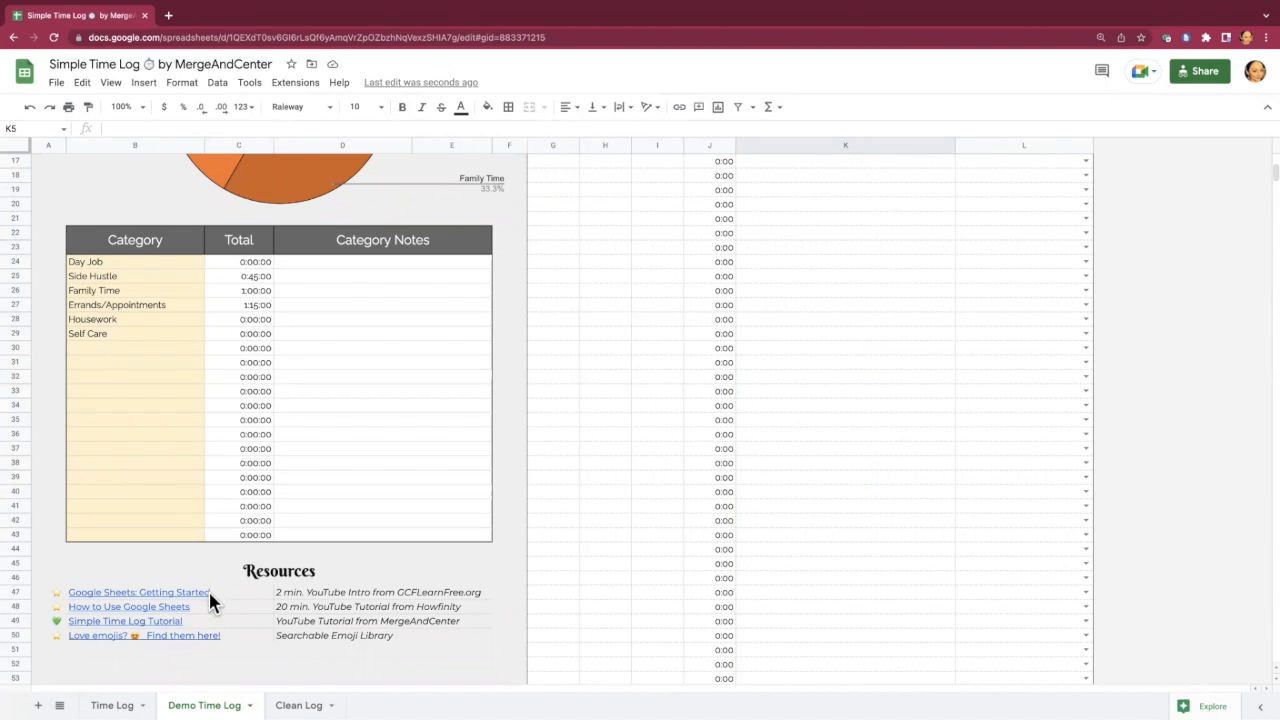
{"action": "mouse_move", "coordinate": [251, 606]}
{"action": "scroll", "coordinate": [478, 658], "scroll_direction": "up", "scroll_amount": 5}
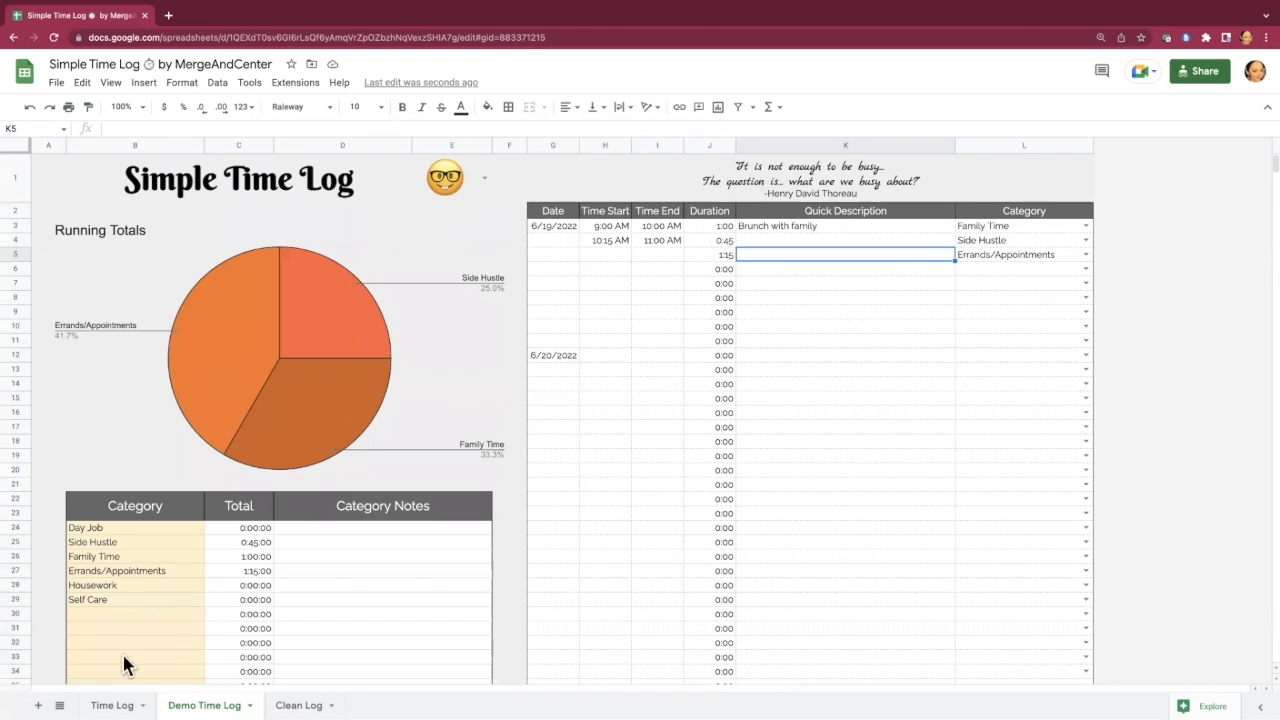
{"action": "left_click", "coordinate": [110, 704]}
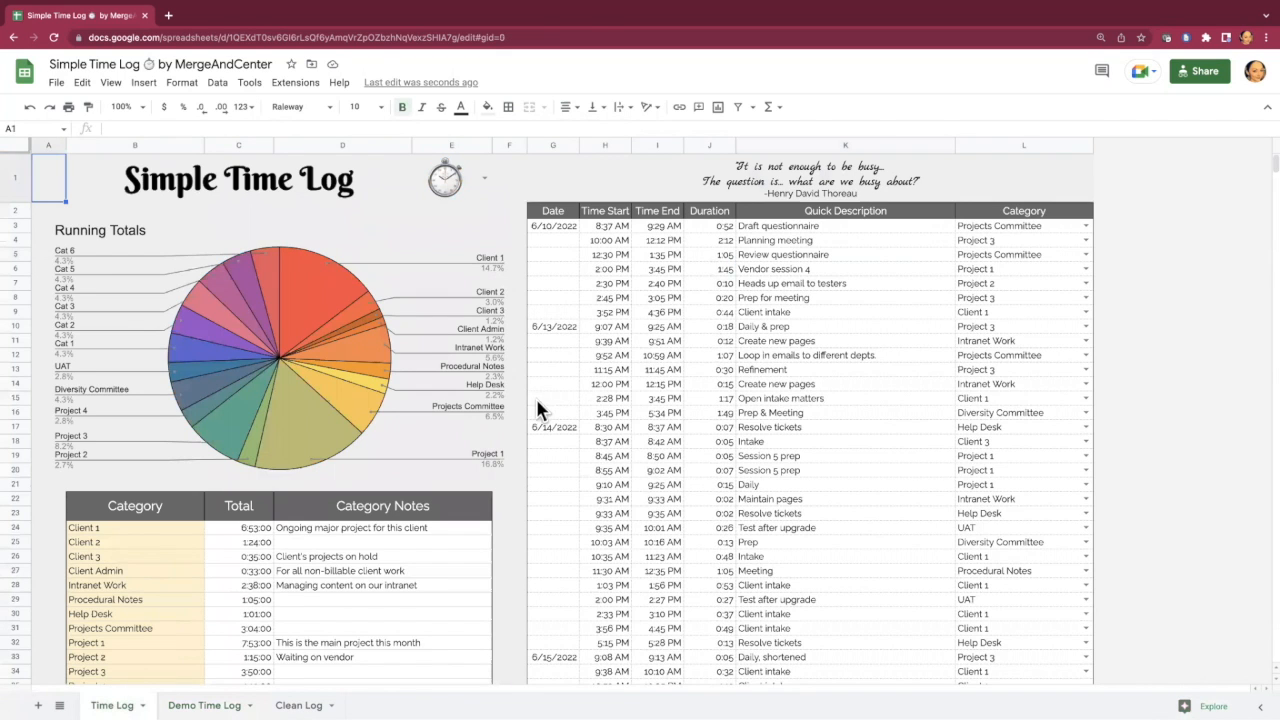